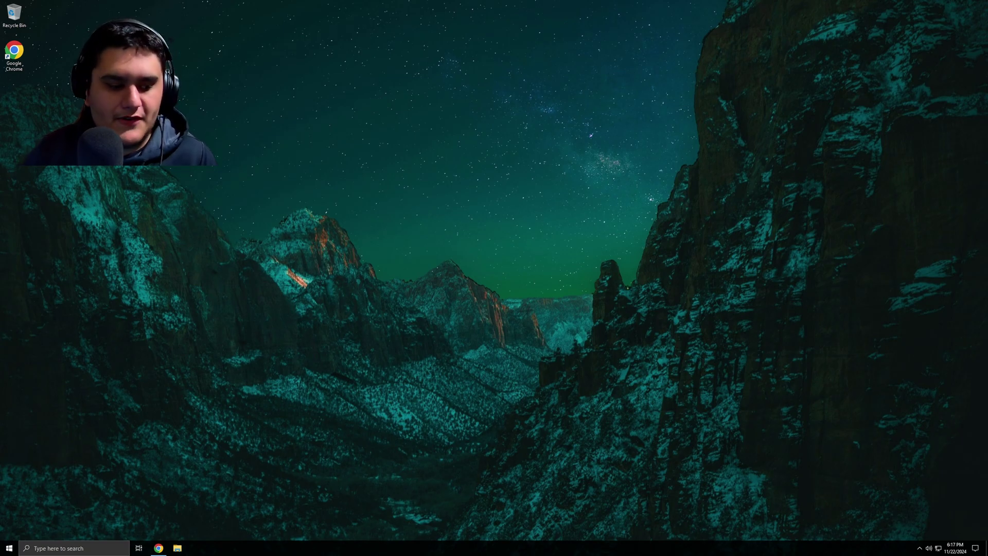
# - Download the latest Windows build of RPCS3 from the rpcs3.net download page in Chrome and minimize the browser
pyautogui.click(159, 548)
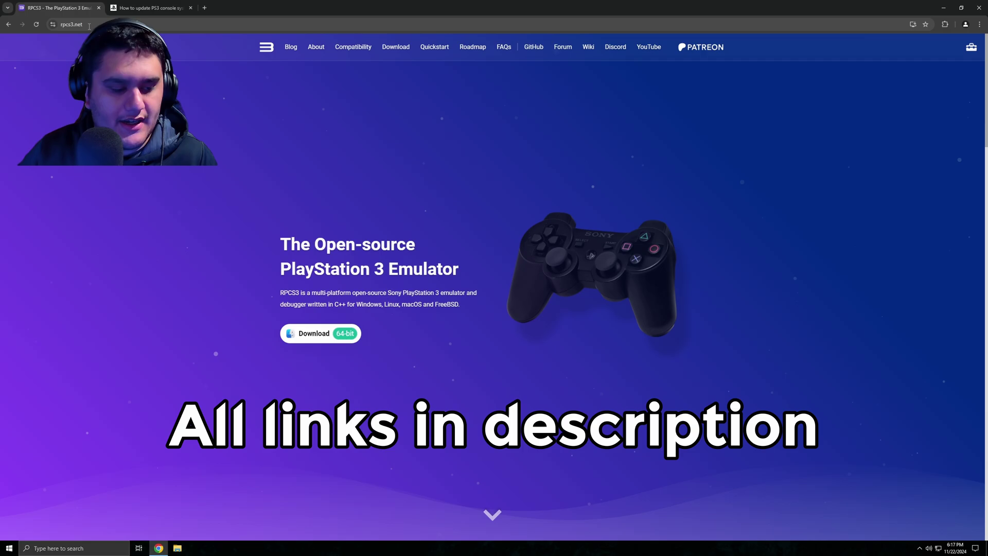
pyautogui.click(393, 51)
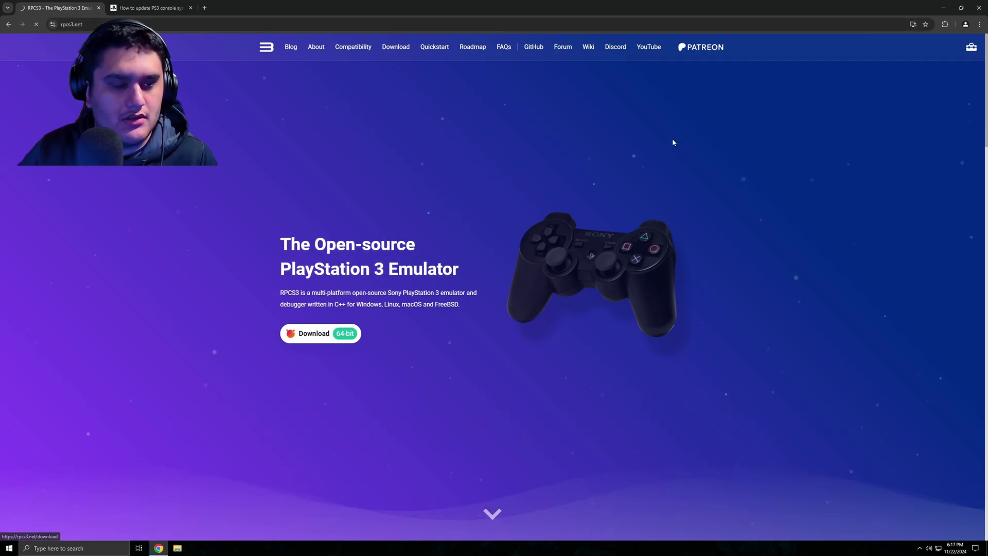
pyautogui.scroll(-3, 441, 212)
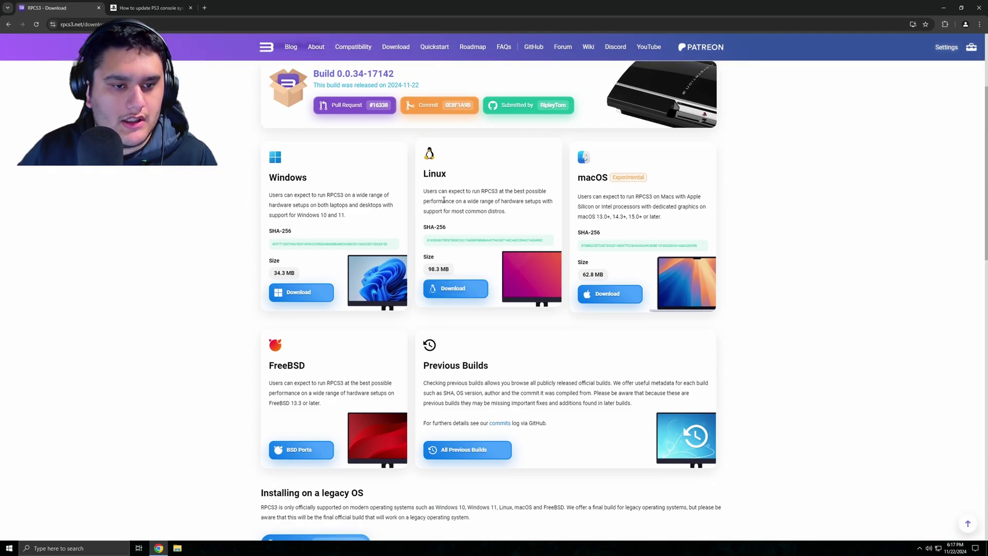
pyautogui.scroll(2, 366, 152)
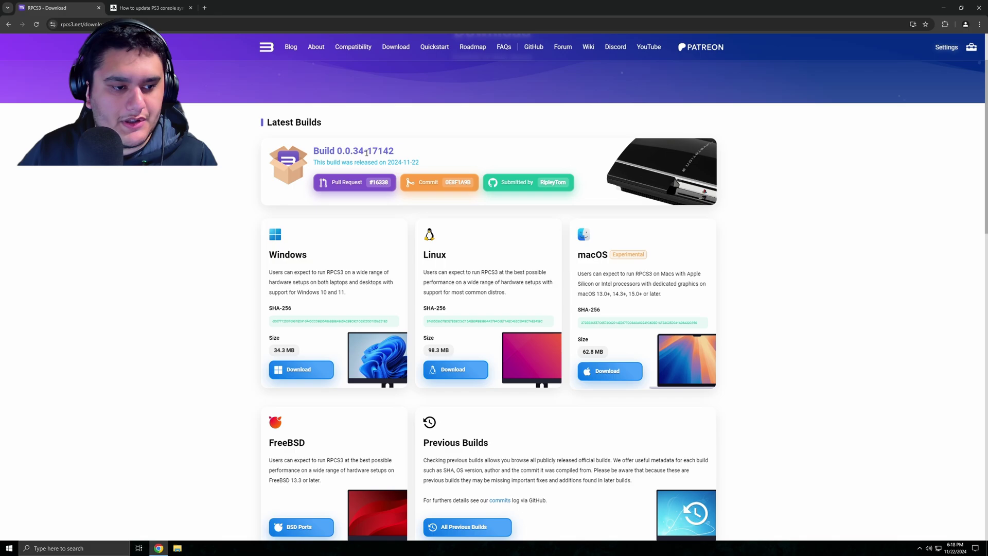
pyautogui.click(283, 366)
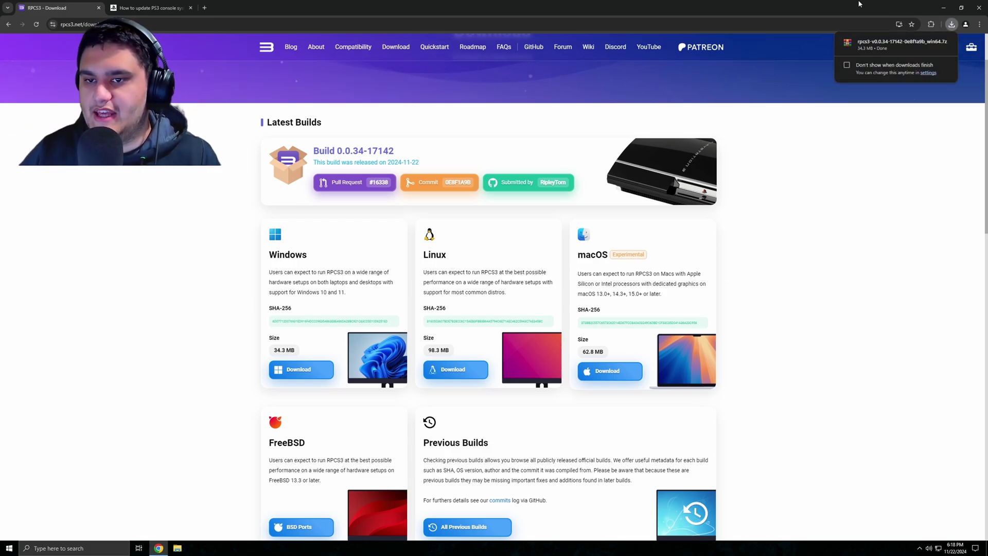
pyautogui.click(947, 5)
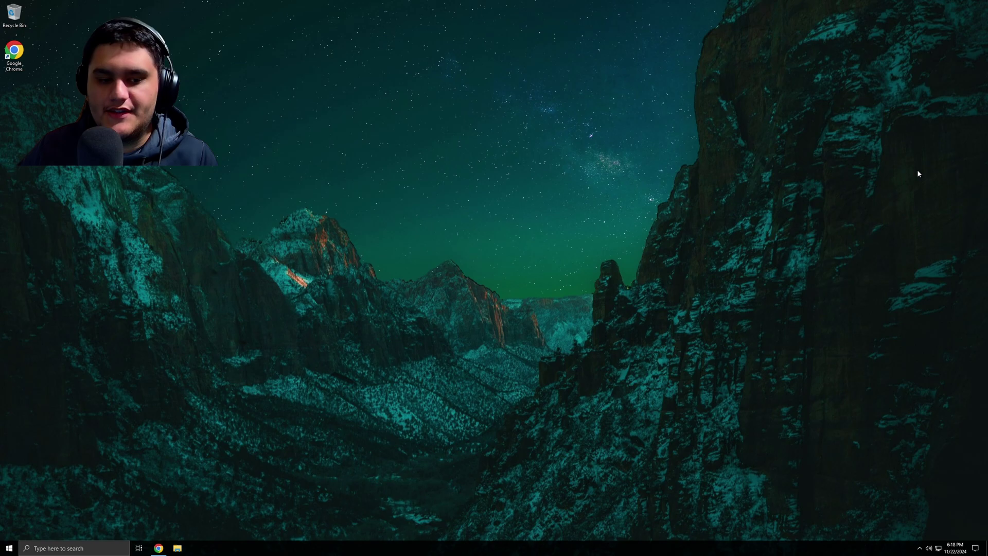
# - Show the contents of the Downloads folder in File Explorer
pyautogui.click(177, 548)
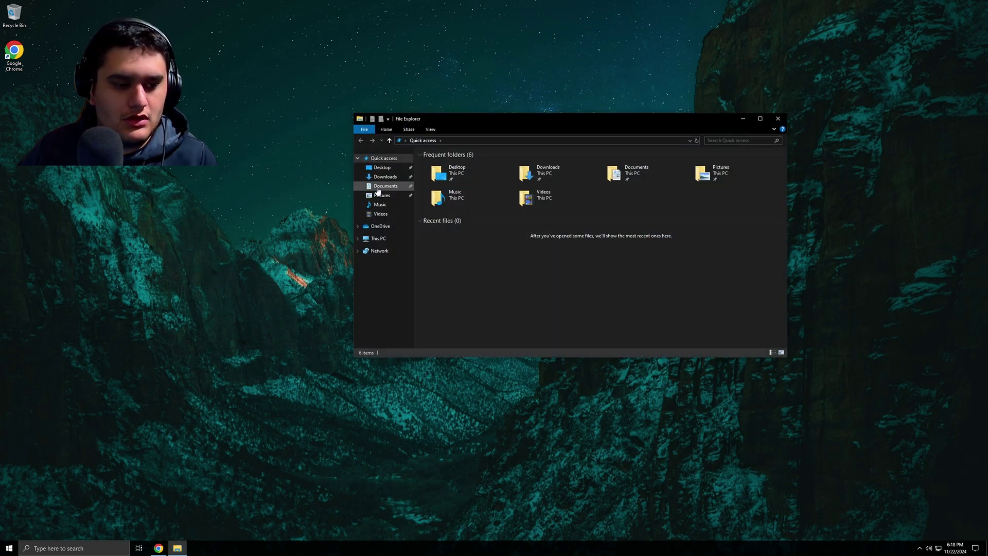
pyautogui.click(378, 187)
pyautogui.click(374, 196)
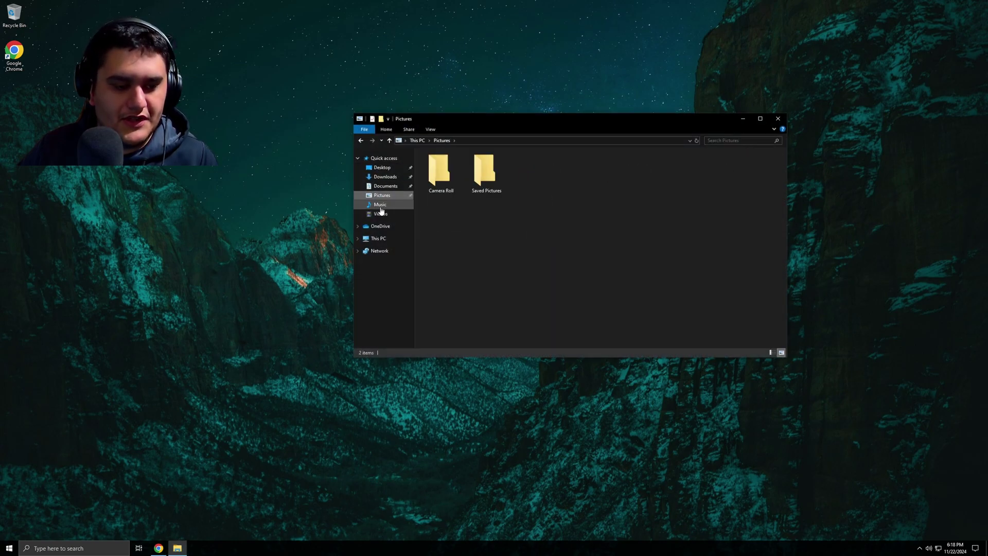
pyautogui.click(381, 206)
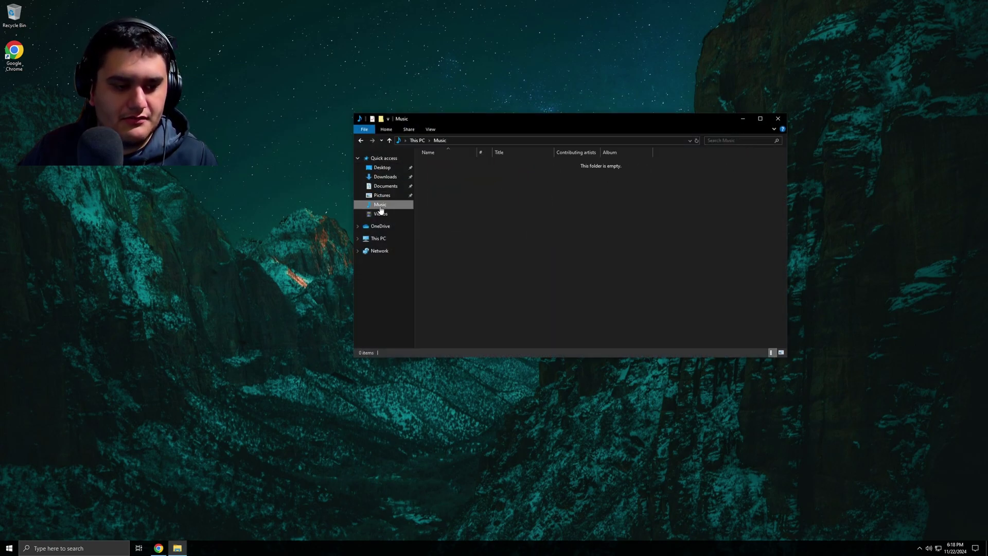
pyautogui.click(382, 177)
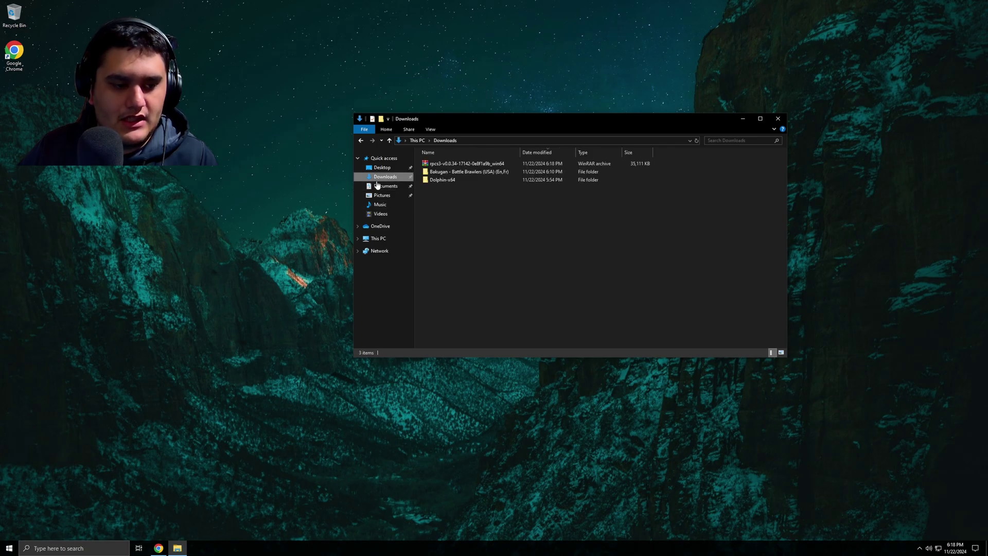
pyautogui.rightClick(459, 165)
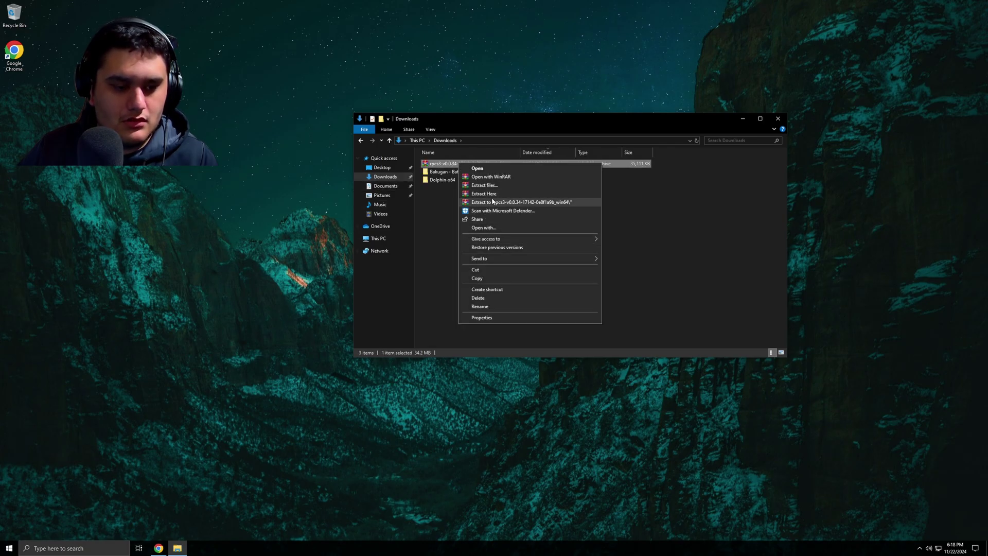
pyautogui.click(483, 196)
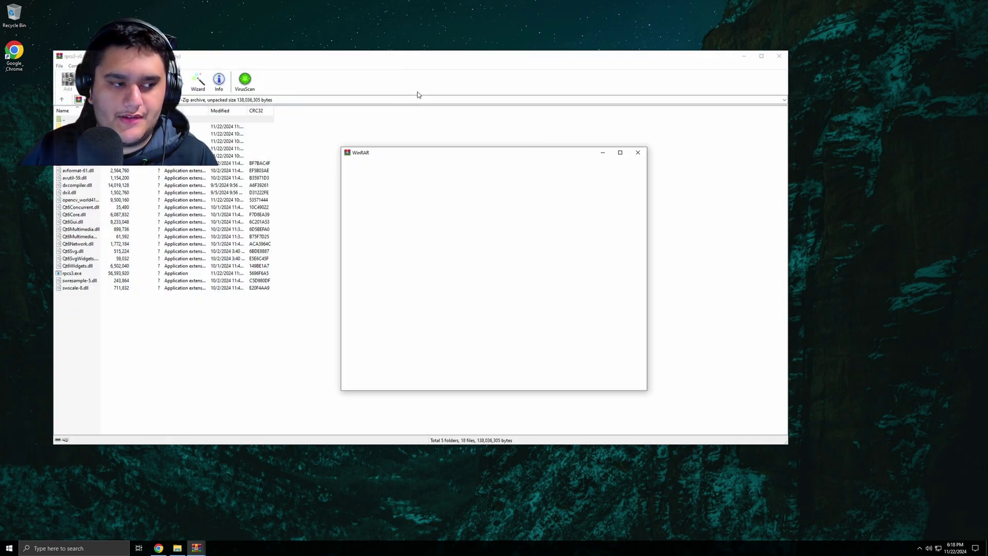
pyautogui.click(642, 150)
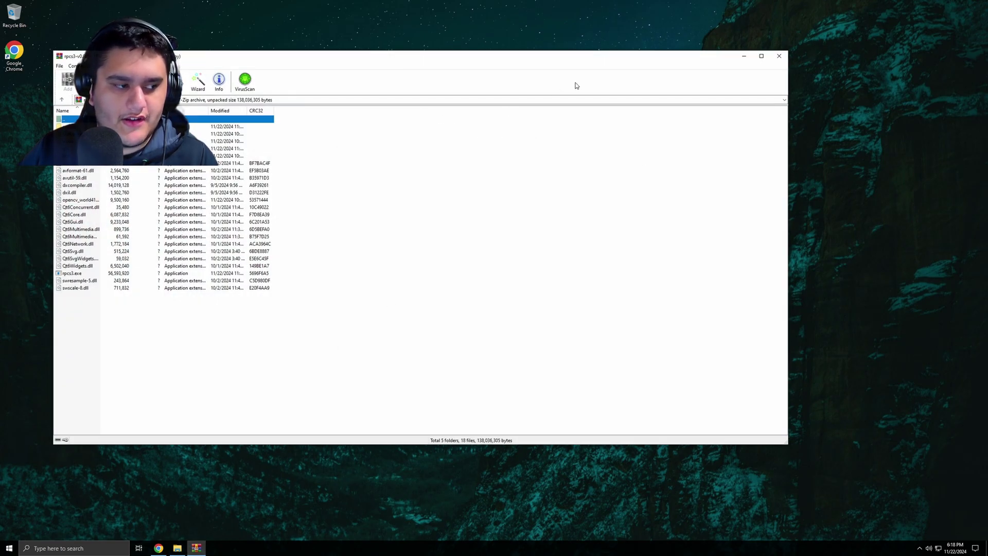
pyautogui.click(779, 56)
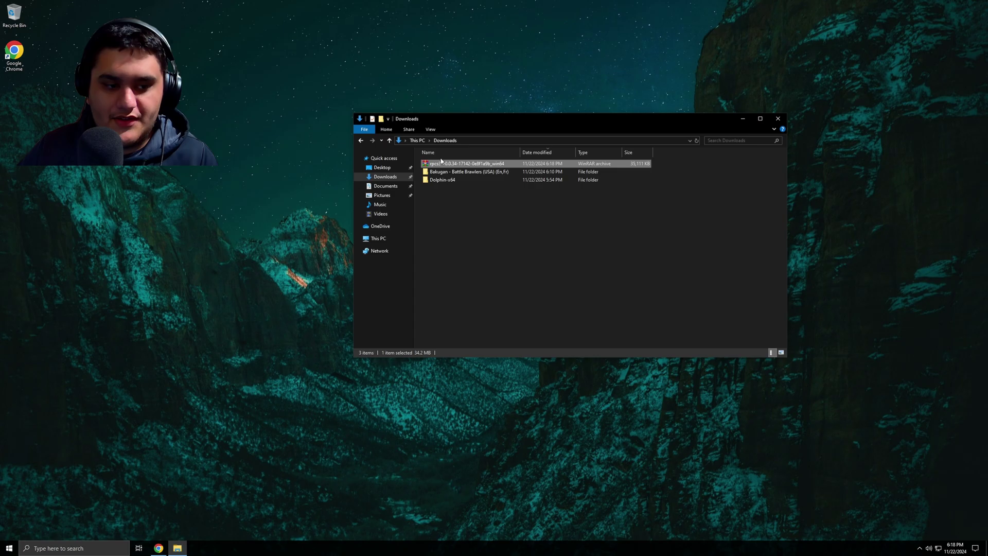
# - Extract the downloaded RPCS3 archive into its own folder and rename that folder RPCS3
pyautogui.rightClick(458, 163)
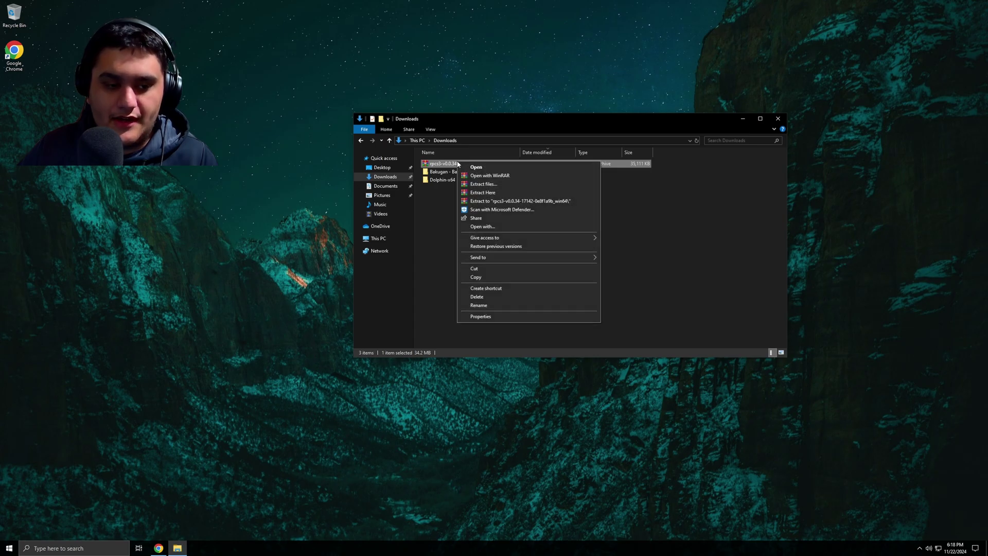
pyautogui.click(497, 202)
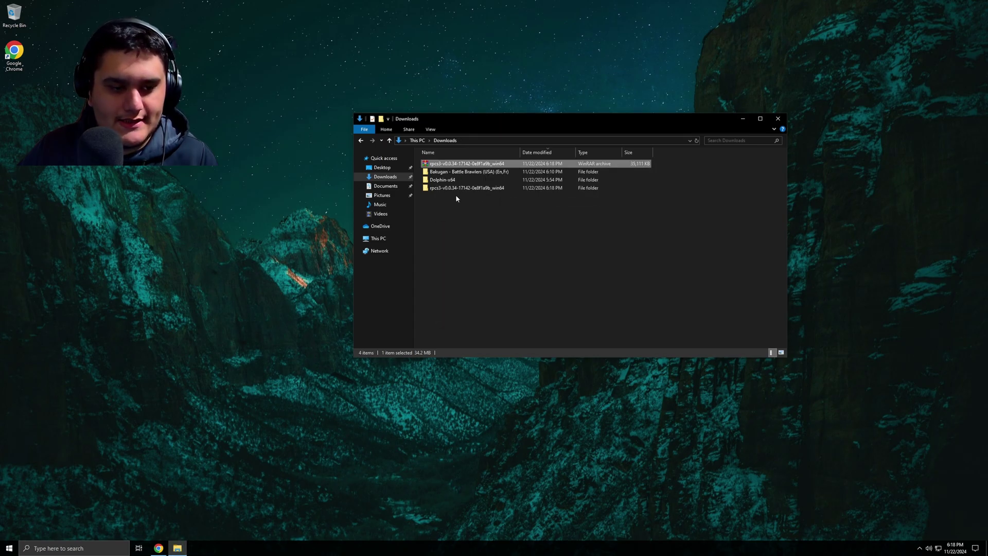
pyautogui.click(451, 188)
pyautogui.click(450, 188)
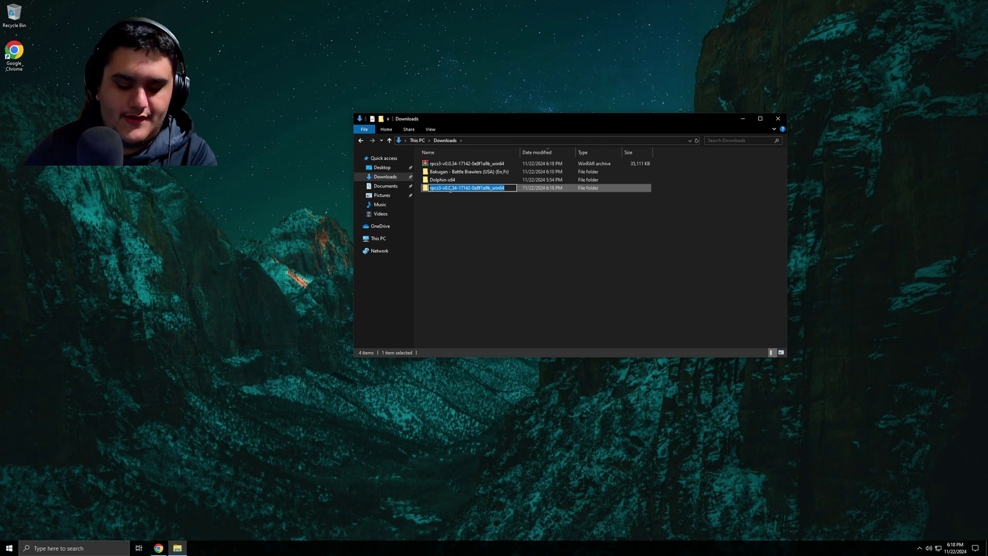
pyautogui.write('RPCS3')
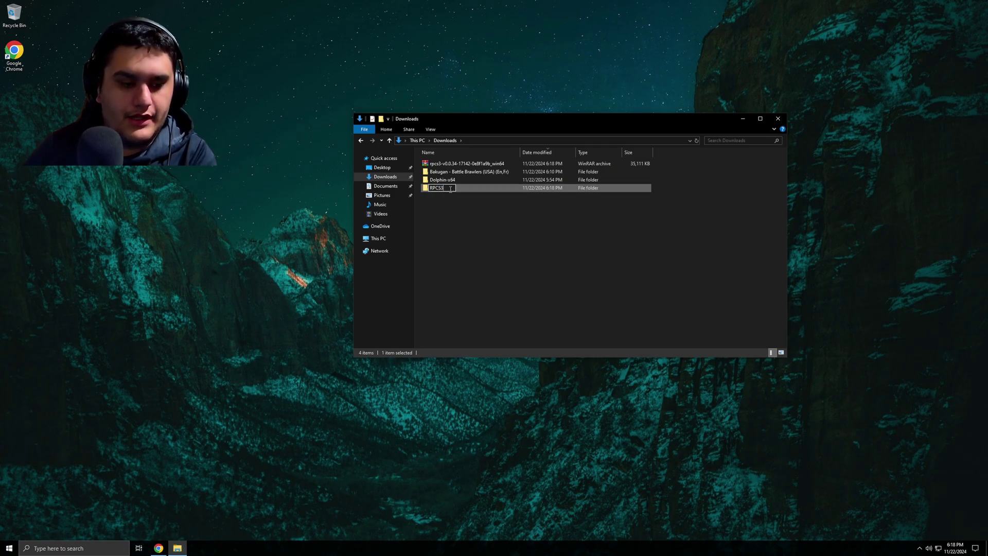
pyautogui.press('Return')
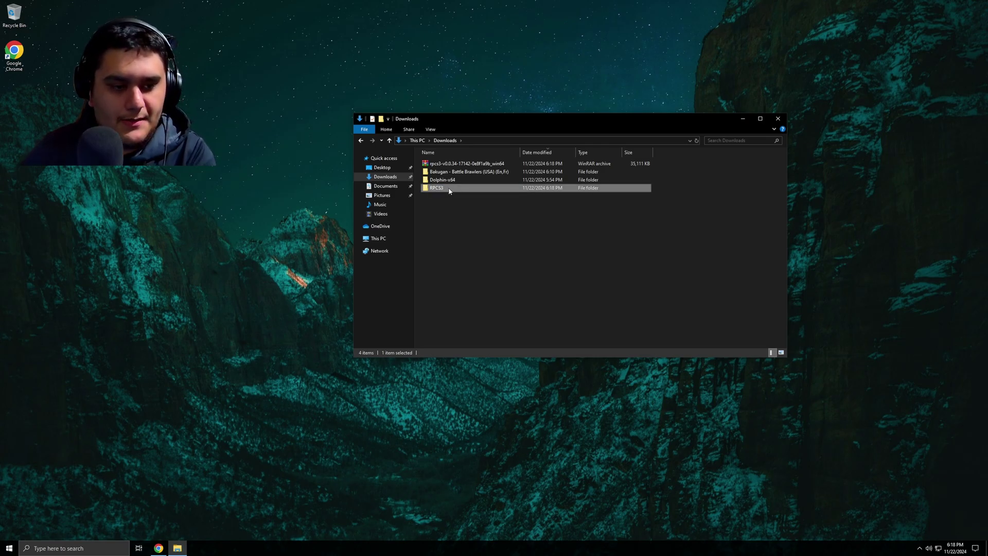
# - Delete the downloaded RPCS3 archive and run the rpcs3 application from the RPCS3 folder
pyautogui.click(471, 164)
pyautogui.press('Delete')
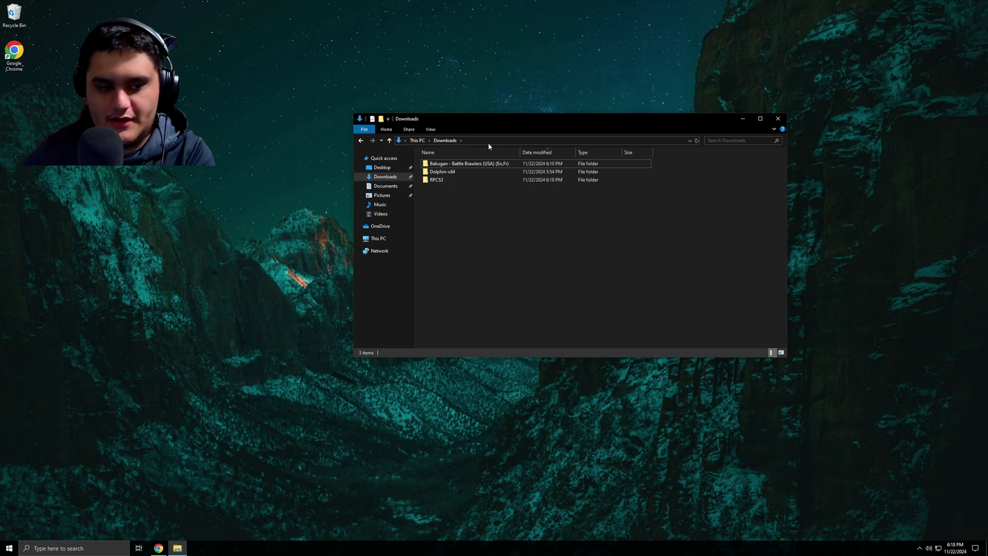
pyautogui.doubleClick(438, 180)
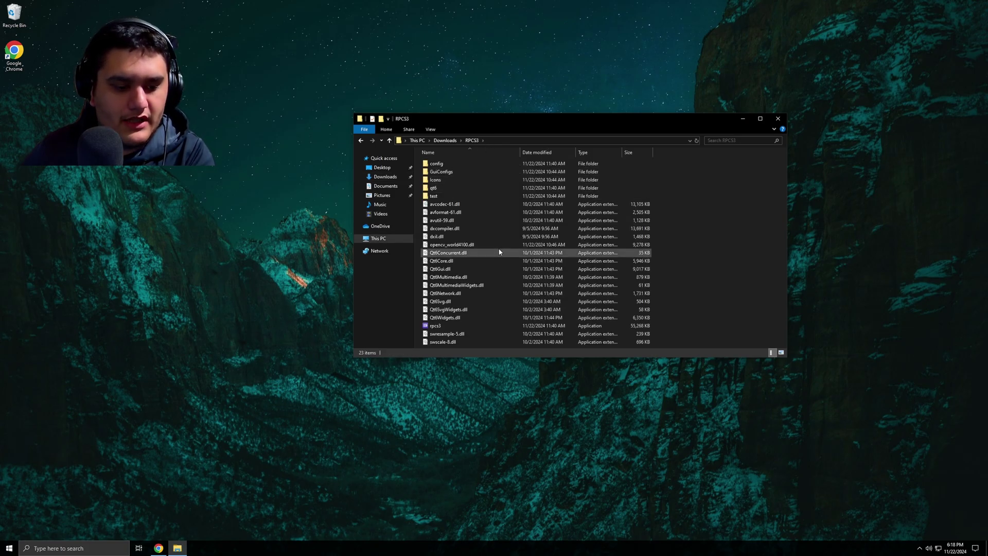
pyautogui.doubleClick(458, 325)
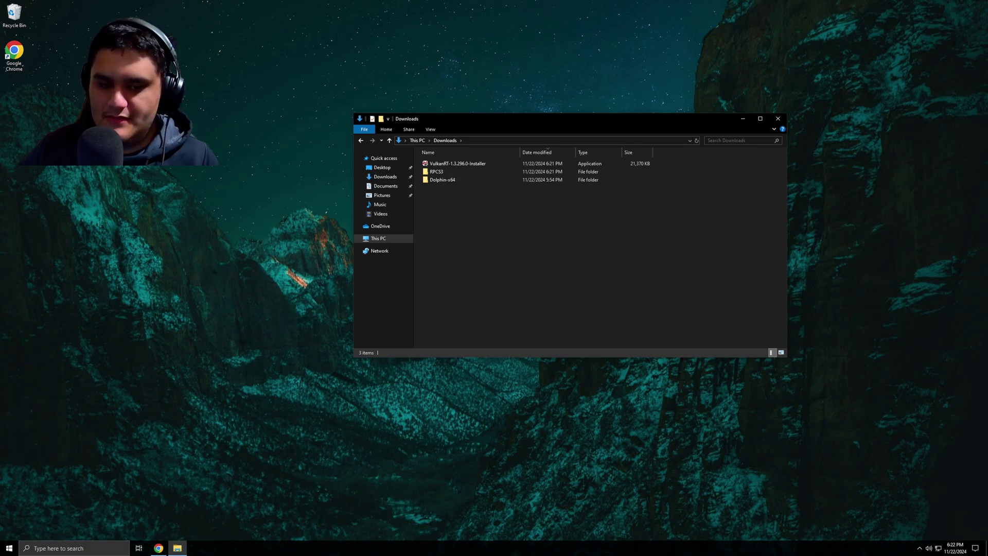
# - Launch the rpcs3 application from the RPCS3 folder in Downloads
pyautogui.click(442, 179)
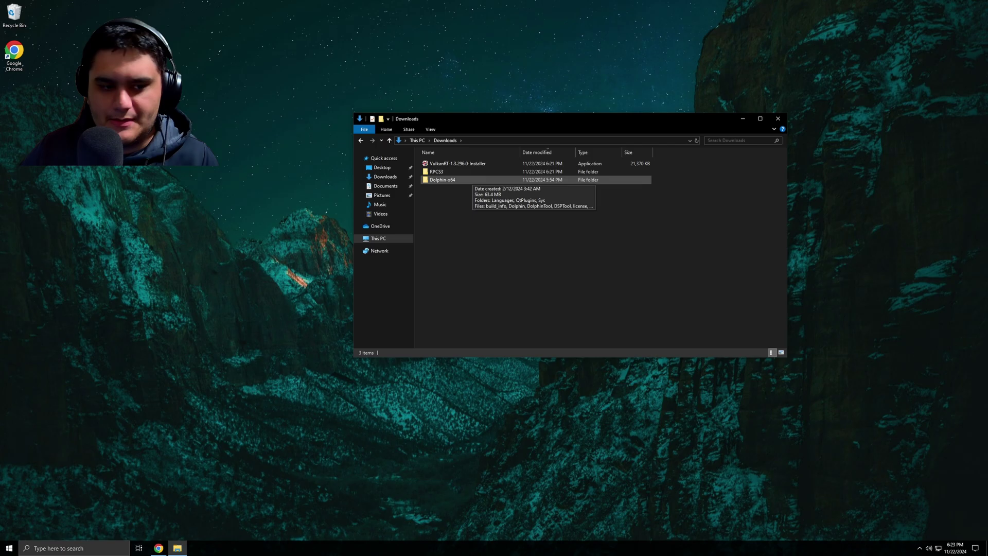
pyautogui.doubleClick(436, 171)
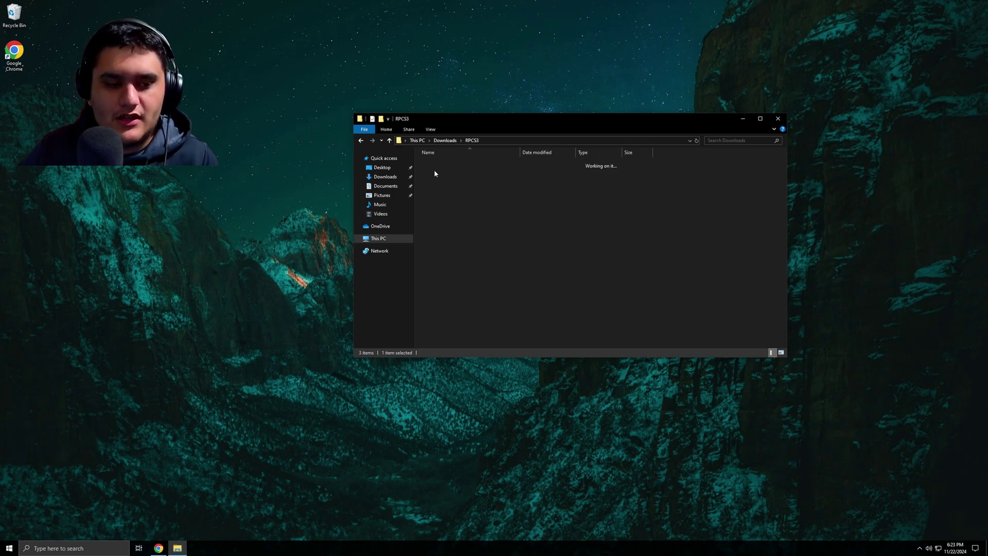
pyautogui.scroll(-7, 483, 260)
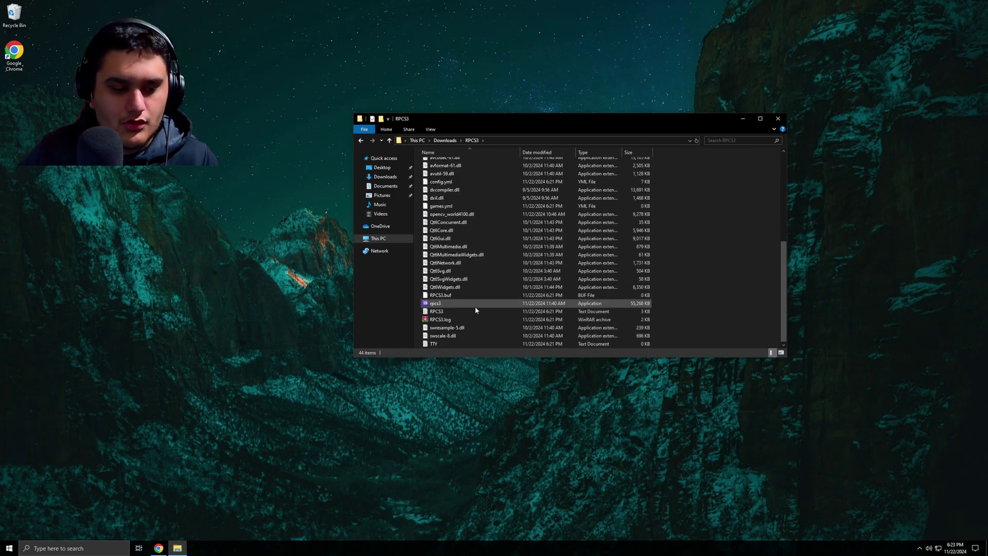
pyautogui.doubleClick(474, 303)
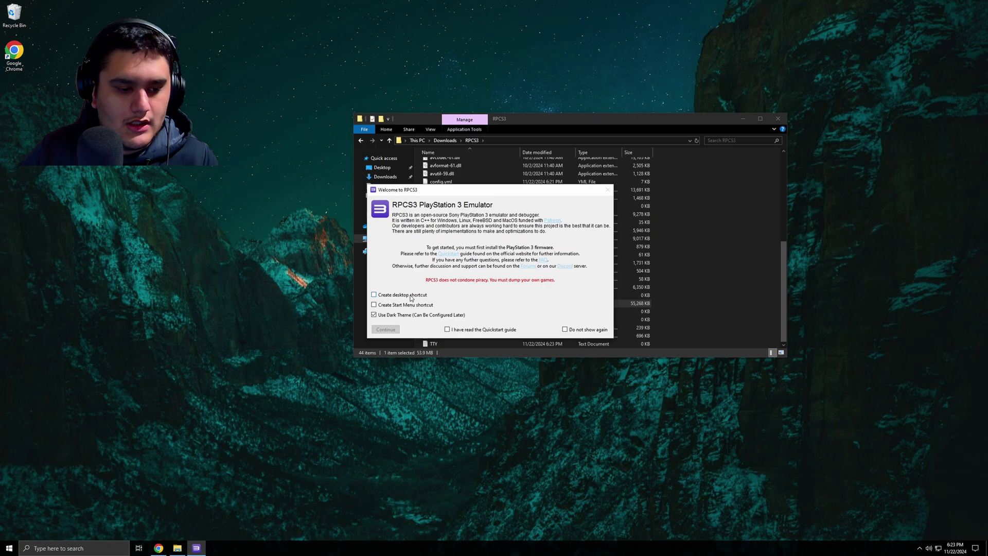
# - Enable the desktop and Start Menu shortcuts, confirm the Quickstart guide as read, and continue past the welcome dialog
pyautogui.click(410, 297)
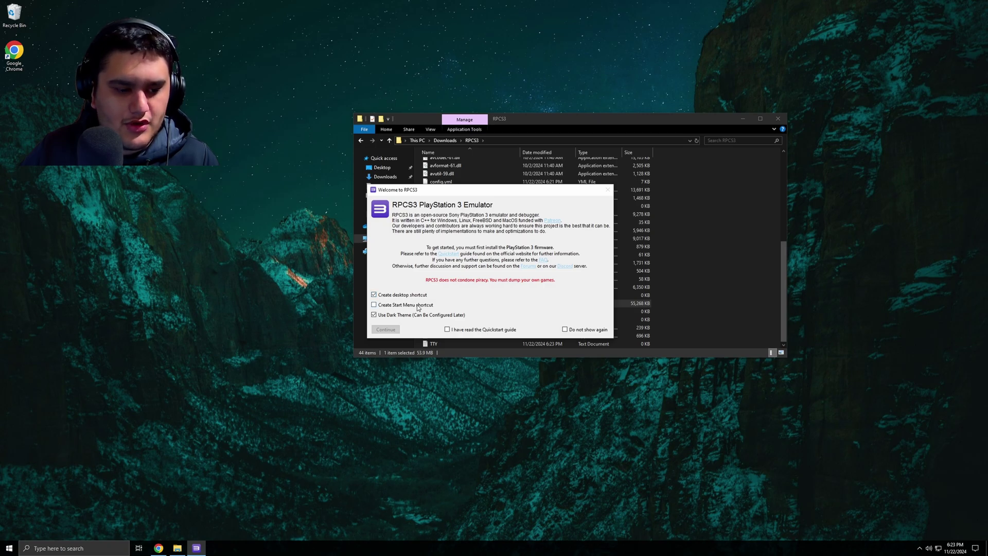
pyautogui.click(418, 306)
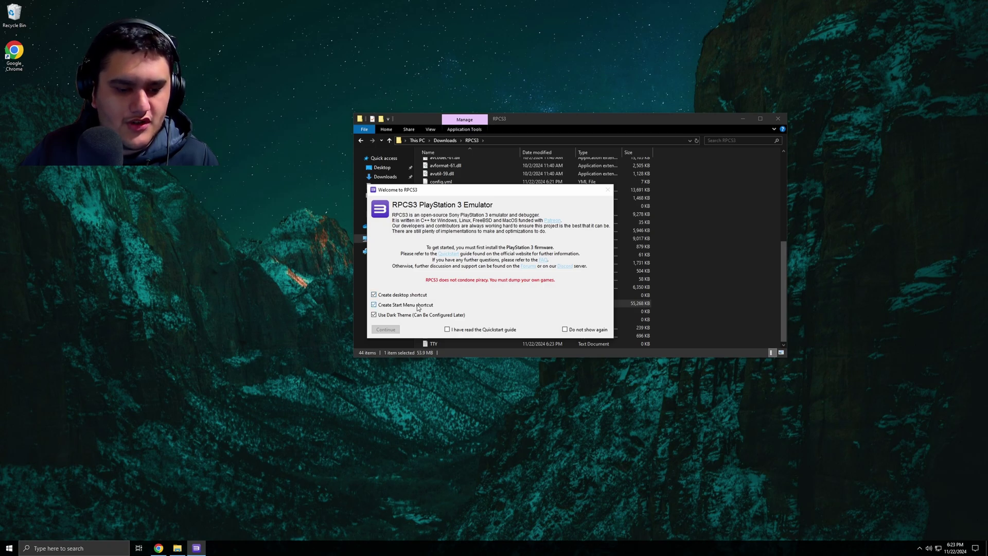
pyautogui.click(470, 332)
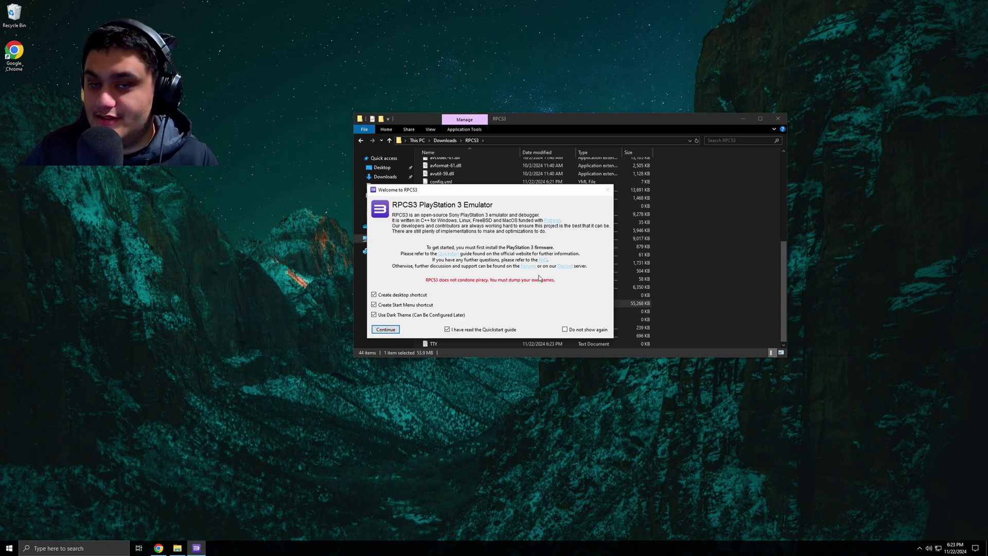
pyautogui.click(387, 330)
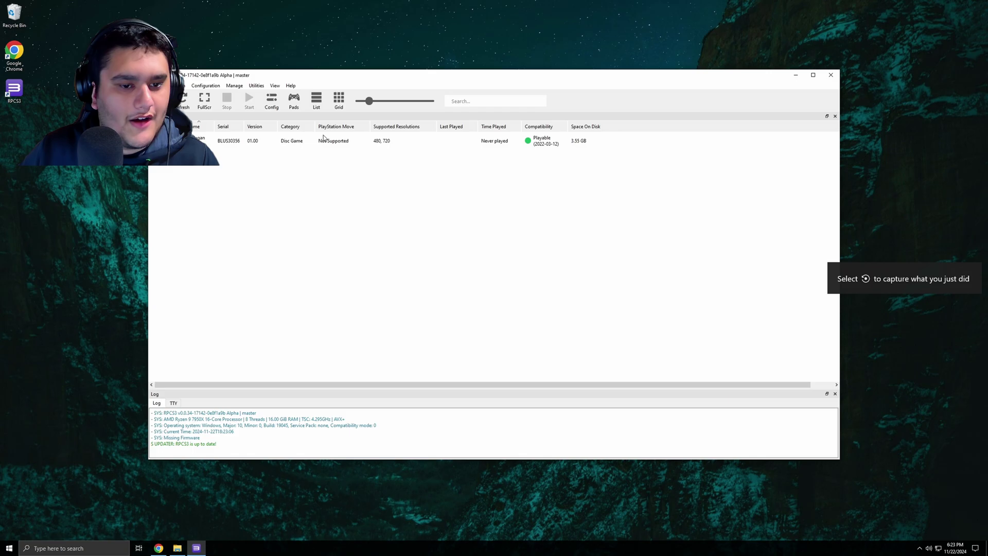
# - Enable "Start games in fullscreen mode" in the Emulator settings
pyautogui.click(242, 140)
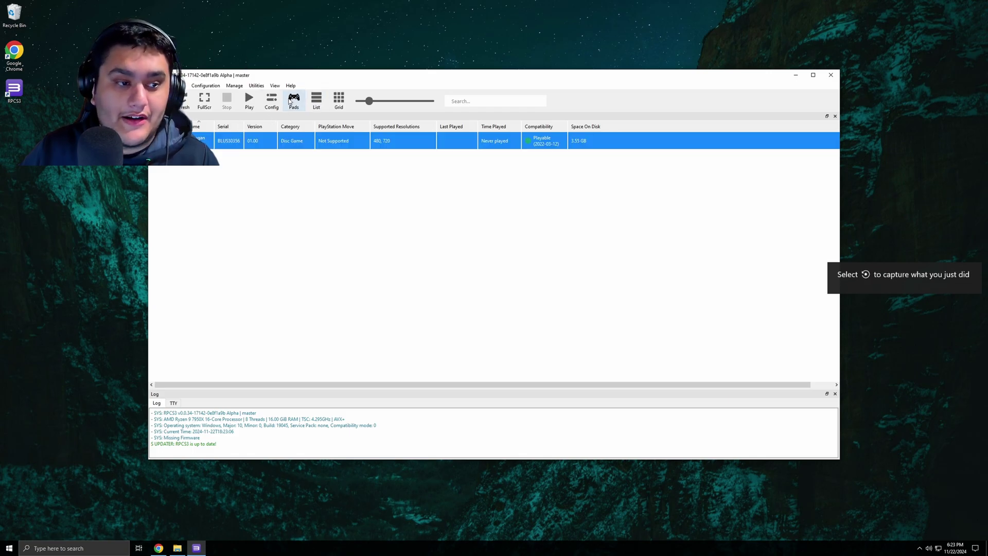
pyautogui.click(205, 85)
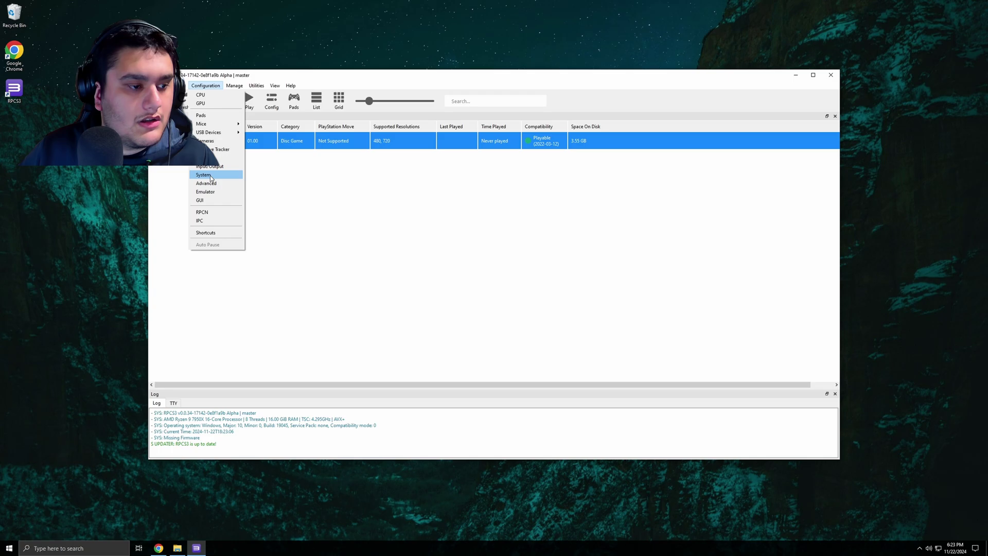
pyautogui.click(205, 191)
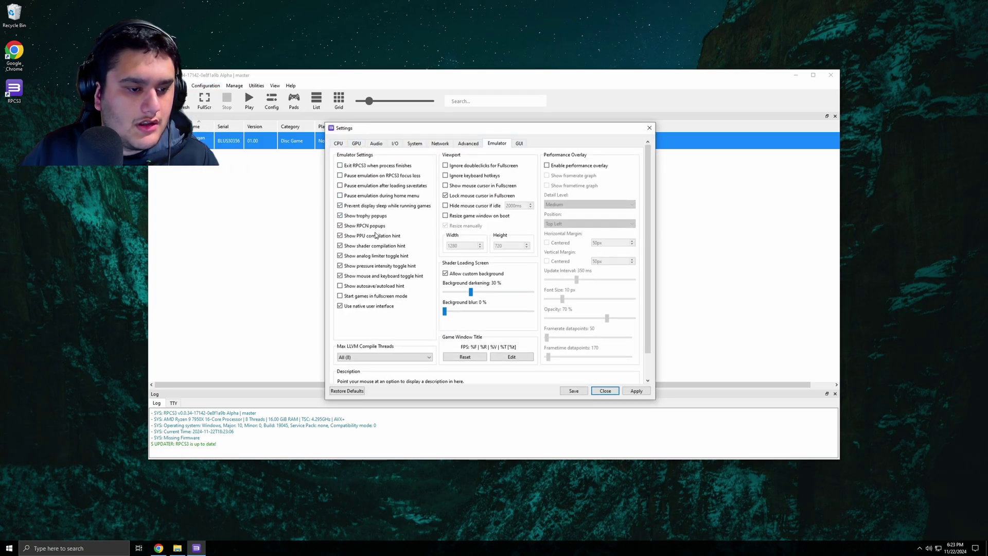
pyautogui.click(378, 298)
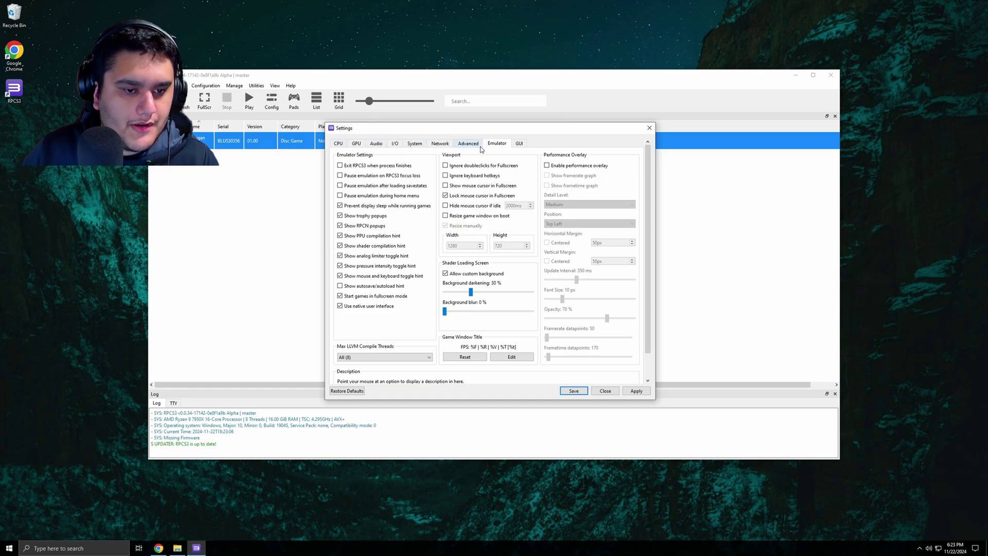
# - Set the interface stylesheet to "Darker Style by TheMitoSan" in the GUI settings and apply it
pyautogui.click(519, 143)
pyautogui.click(422, 167)
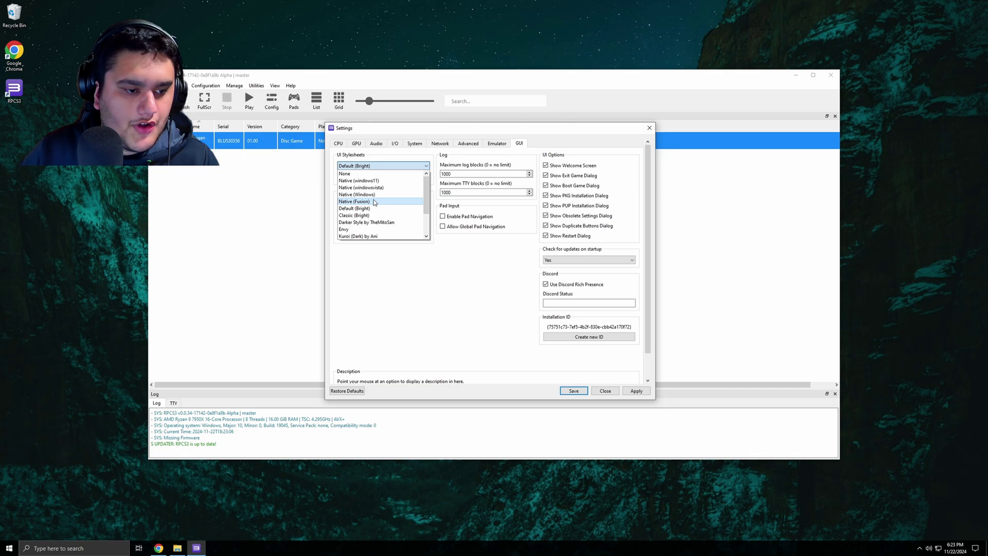
pyautogui.click(368, 223)
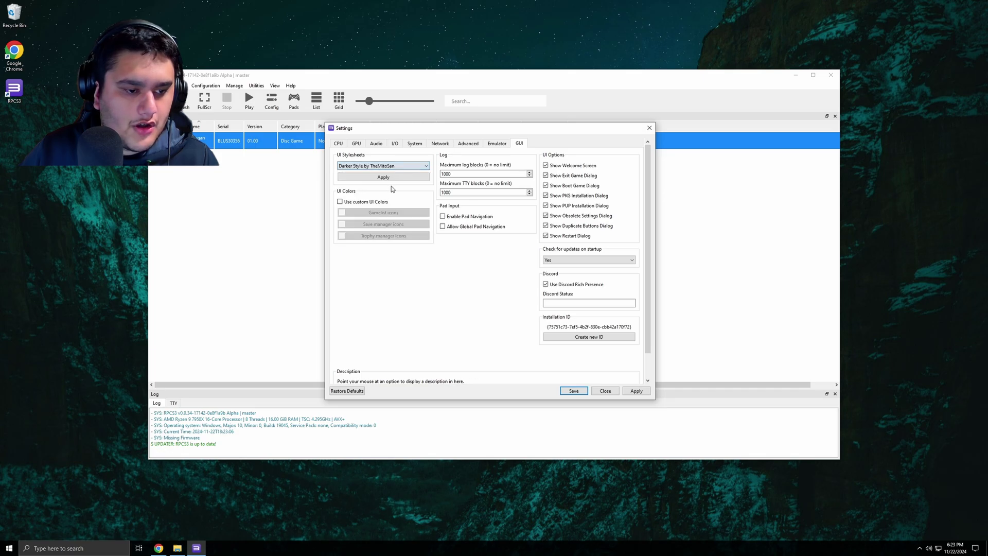
pyautogui.click(397, 179)
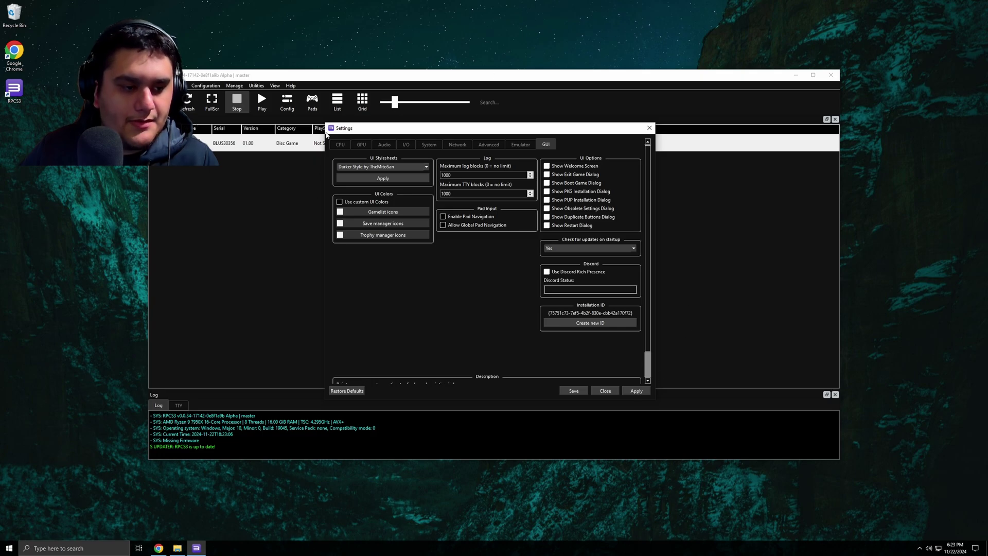
# - Review the CPU, GPU, Audio, I/O, System, Network and Advanced settings, including the available renderer choices
pyautogui.click(340, 145)
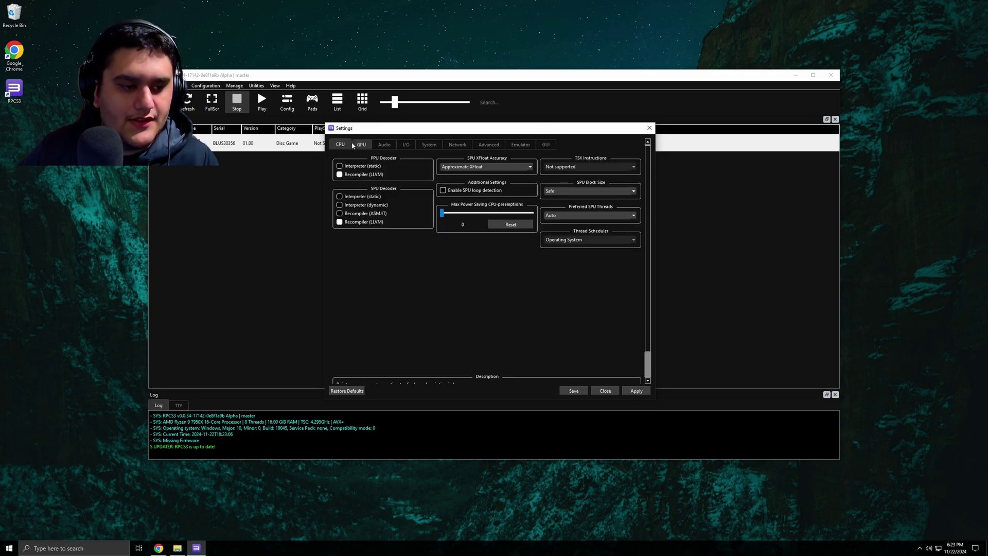
pyautogui.click(367, 144)
pyautogui.click(374, 166)
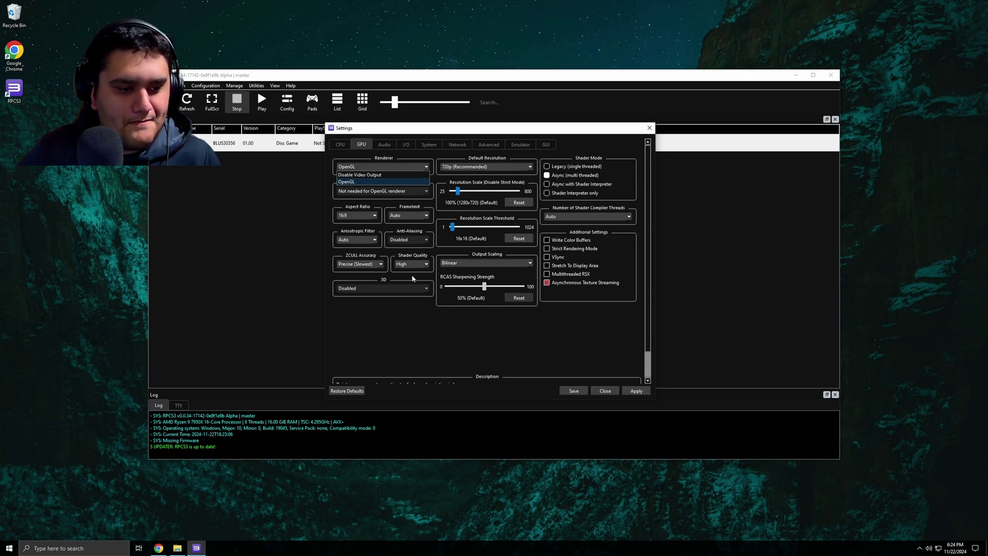
pyautogui.click(402, 332)
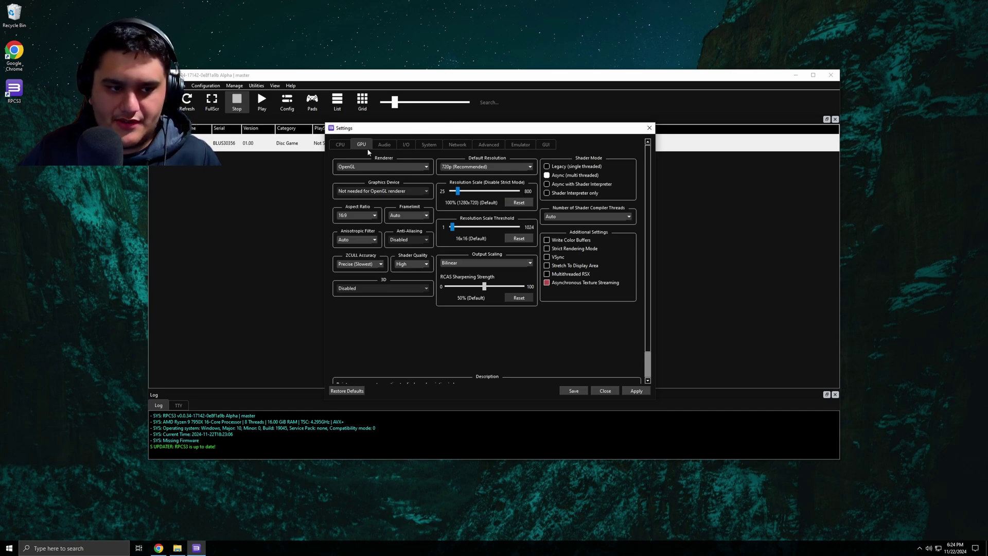
pyautogui.click(384, 145)
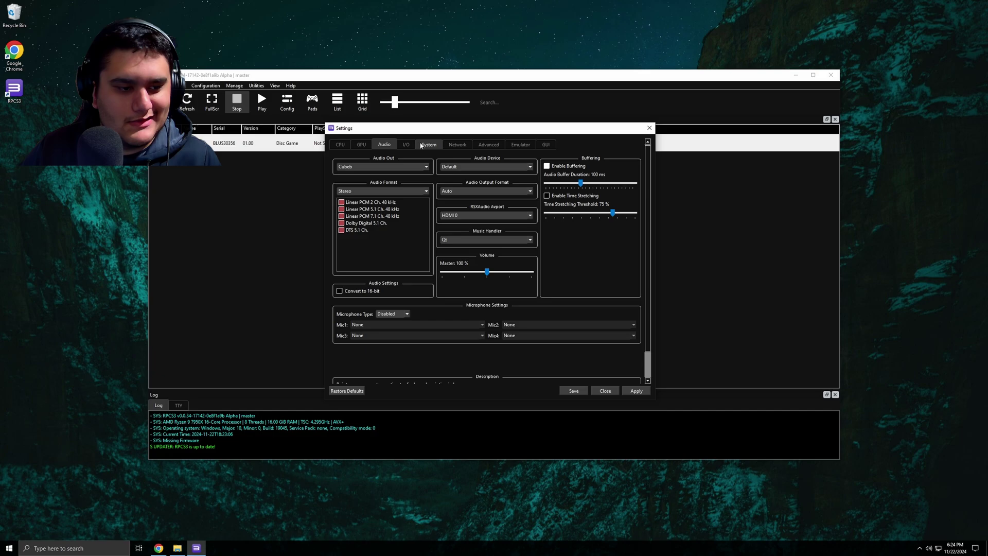
pyautogui.click(413, 144)
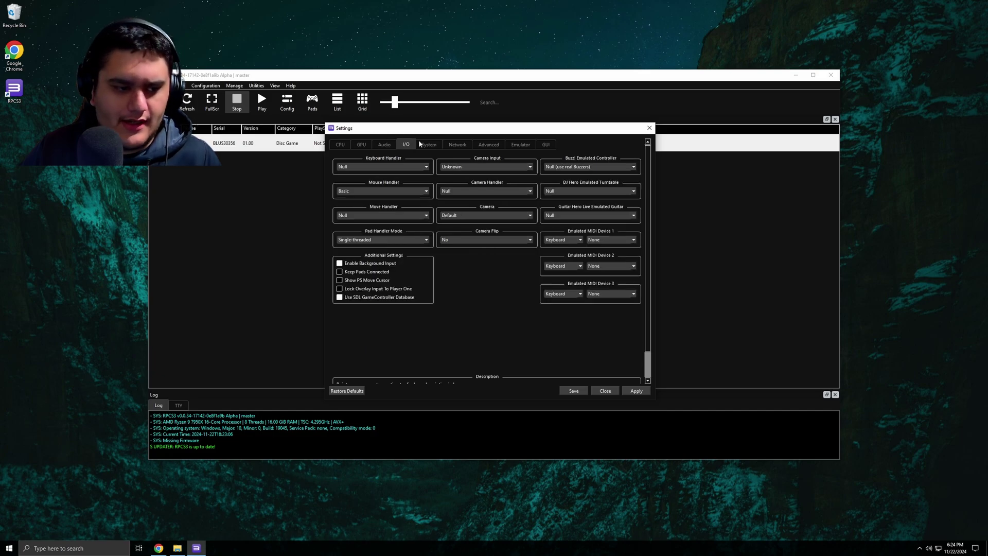
pyautogui.click(425, 145)
pyautogui.click(451, 145)
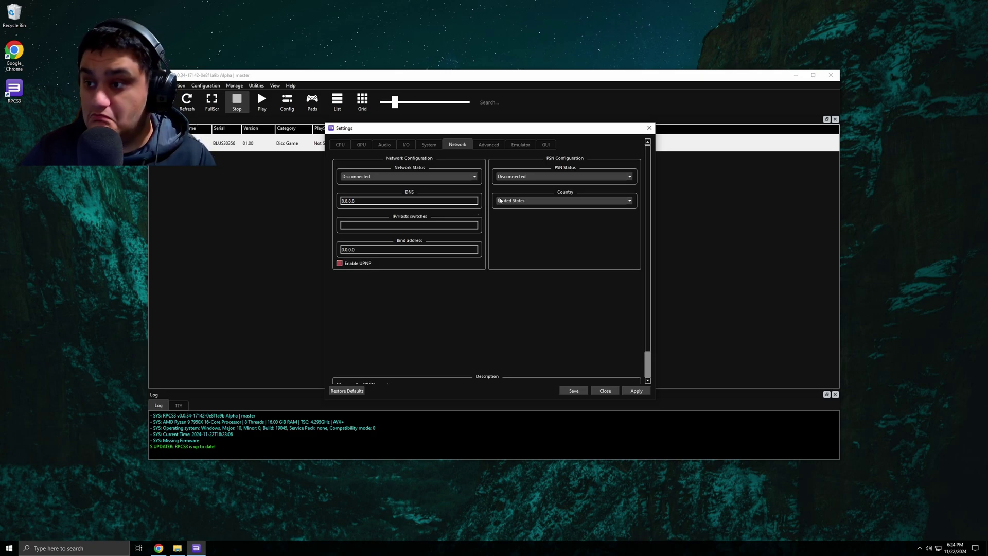
pyautogui.click(487, 144)
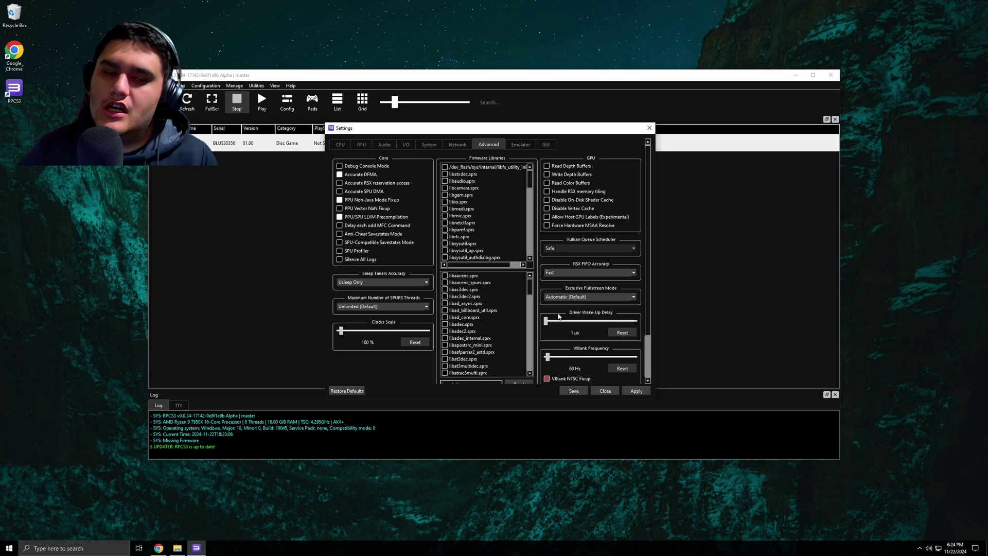
pyautogui.scroll(-2, 559, 316)
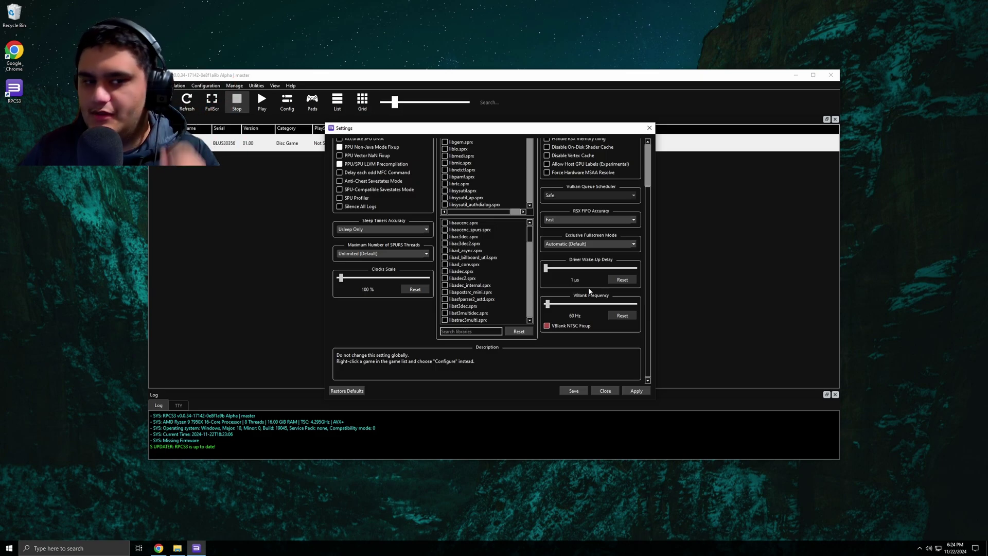
pyautogui.scroll(3, 538, 320)
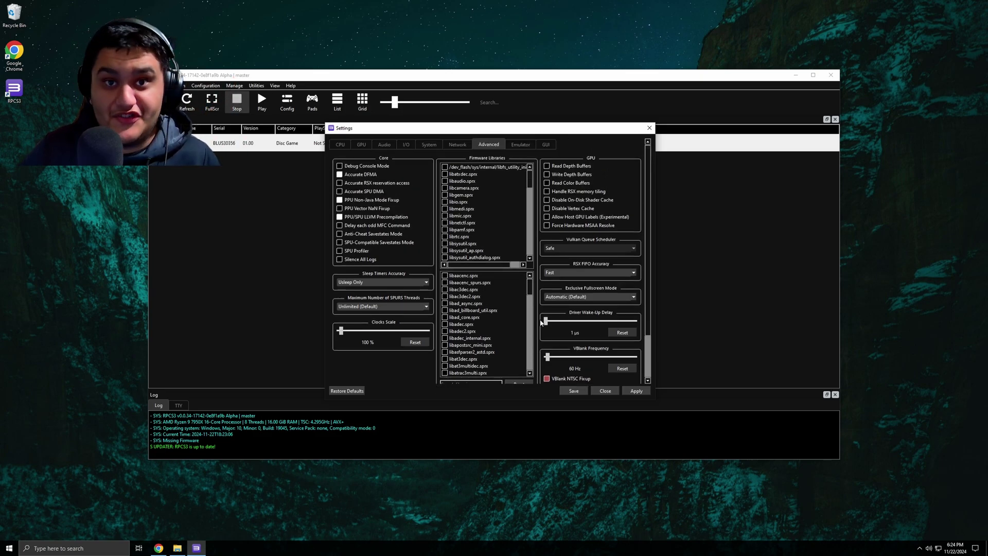
# - Check the Emulator and GUI settings and save the configuration
pyautogui.click(512, 145)
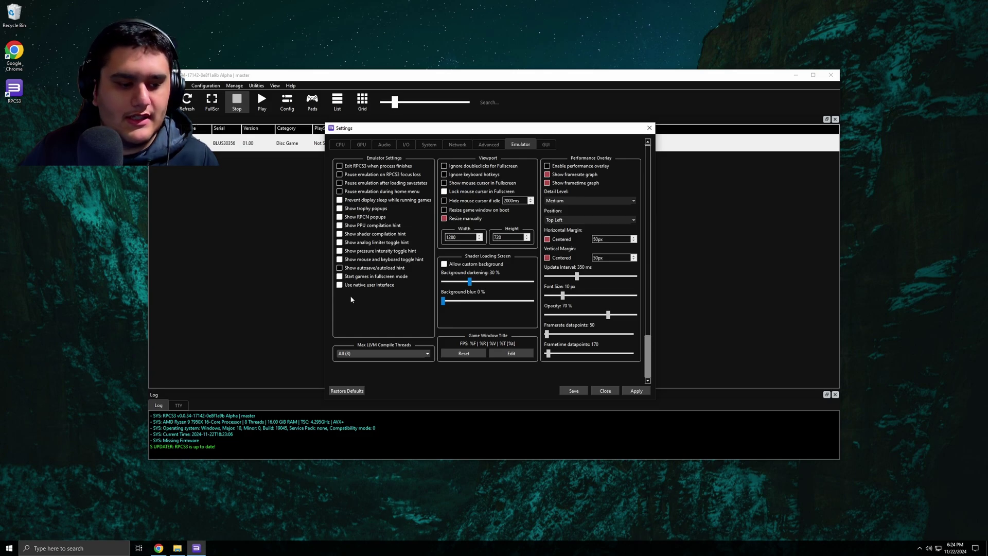
pyautogui.click(546, 144)
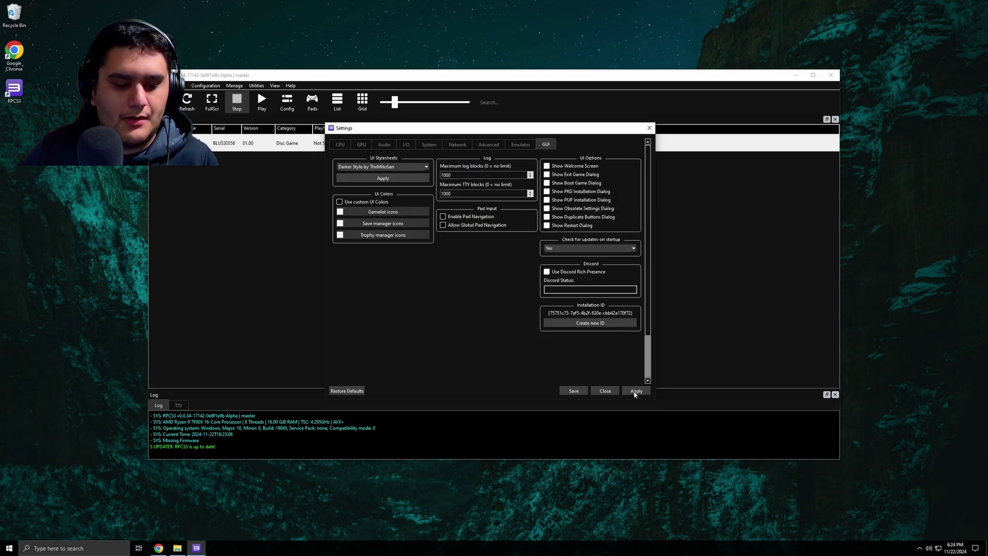
pyautogui.click(572, 392)
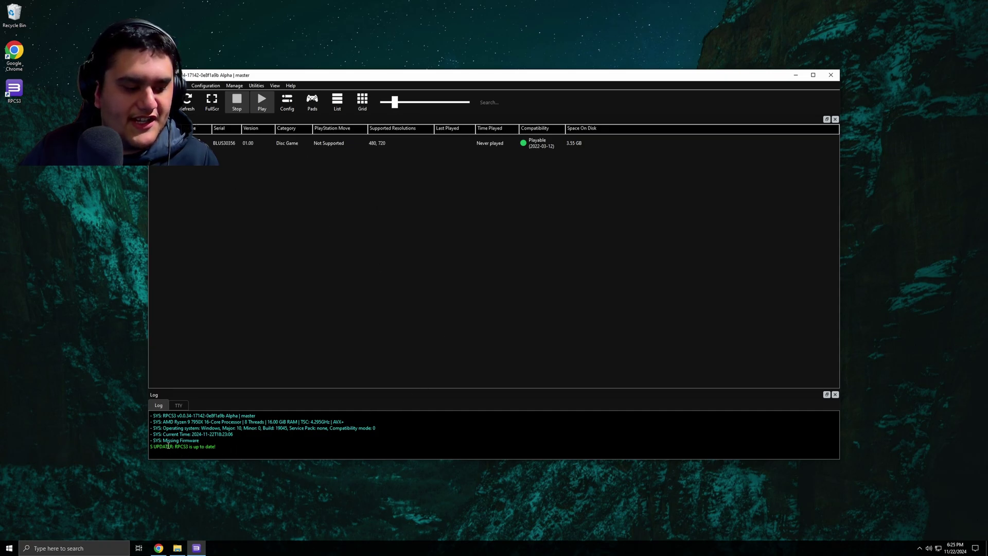
# - Switch to Chrome and download PS3UPDAT.PUP from the PlayStation system software page into Downloads, keeping the file despite the insecure-download block
pyautogui.moveTo(174, 441); pyautogui.dragTo(208, 441)
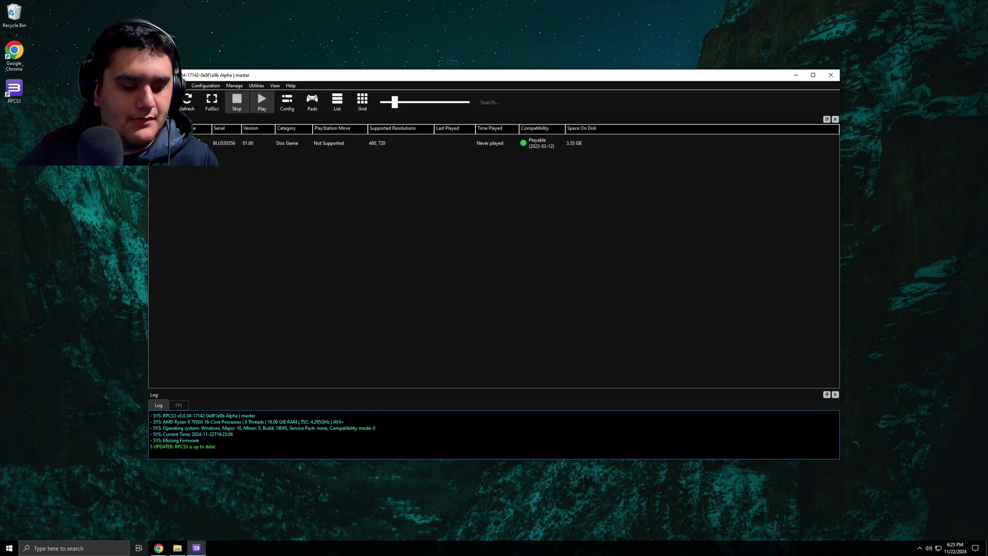
pyautogui.click(155, 549)
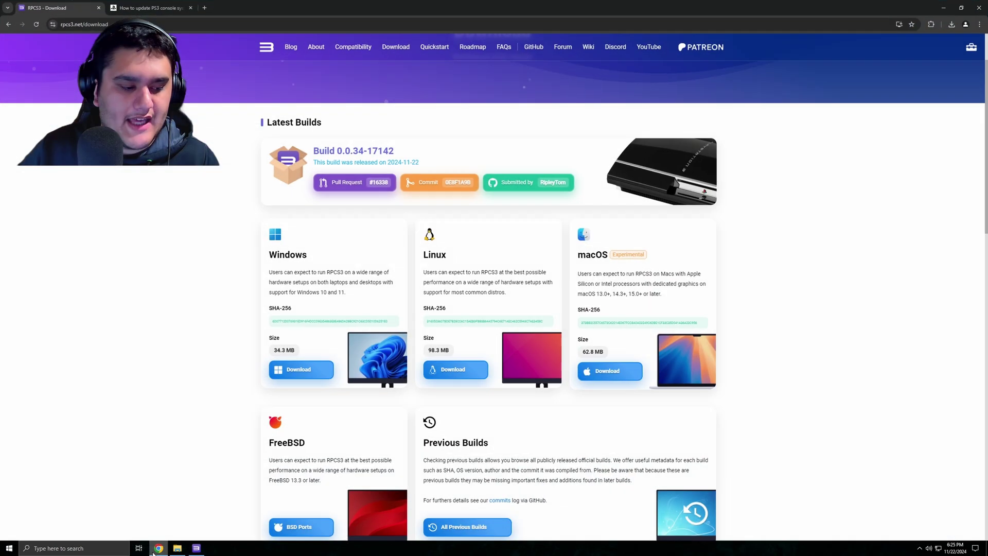
pyautogui.click(170, 5)
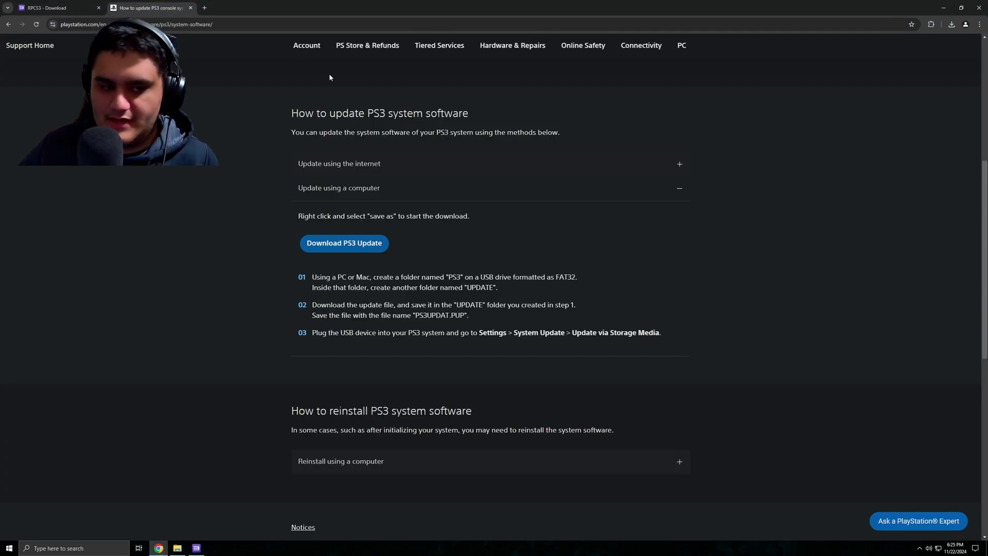
pyautogui.click(344, 243)
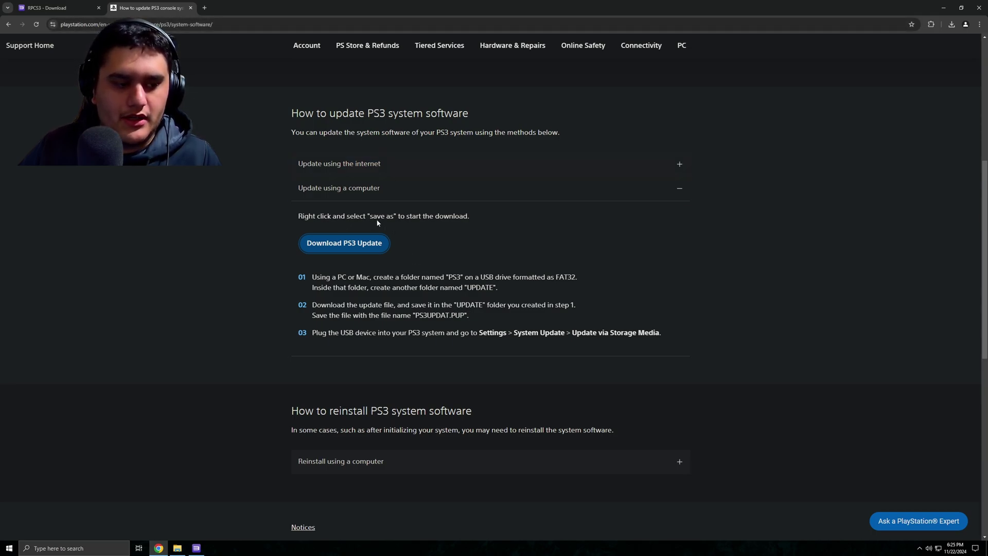
pyautogui.rightClick(338, 240)
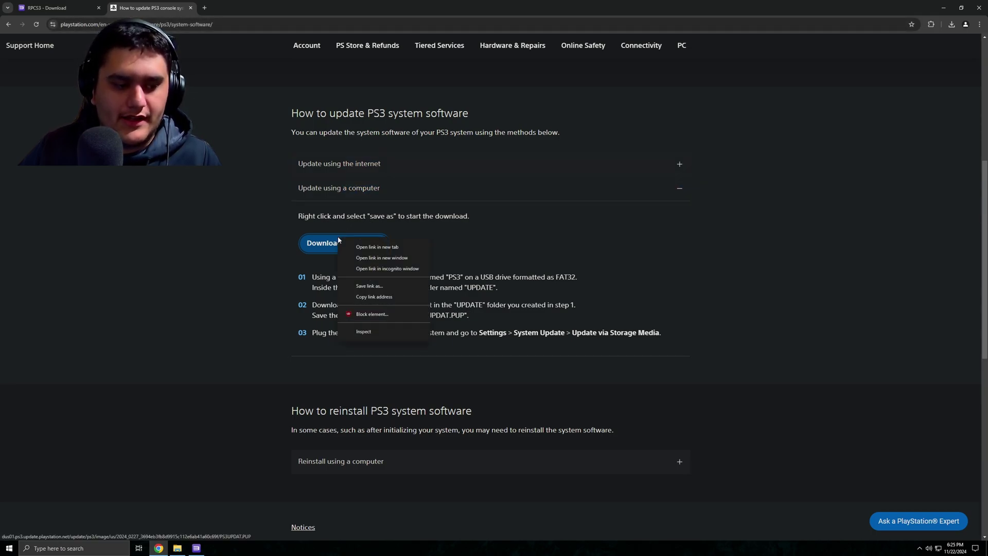
pyautogui.click(391, 286)
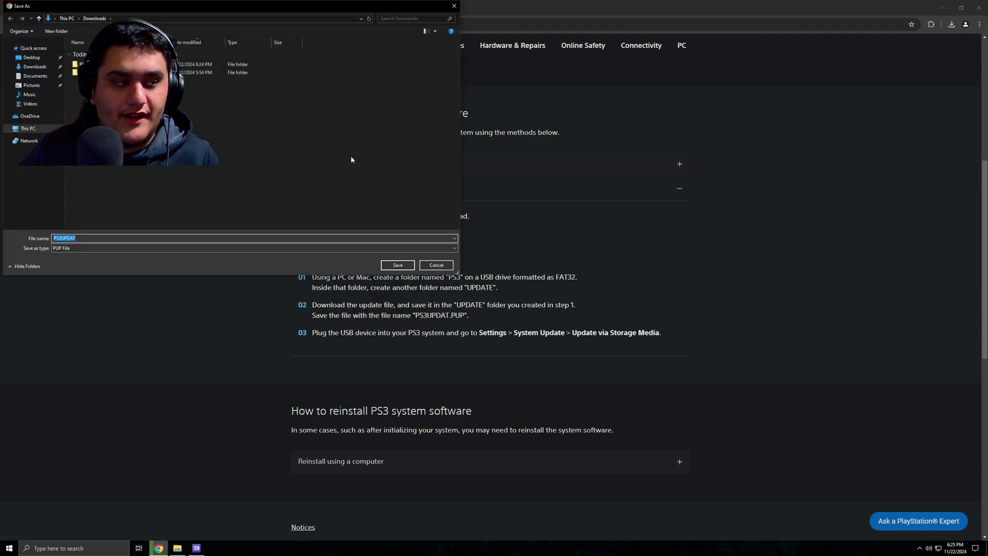
pyautogui.click(397, 265)
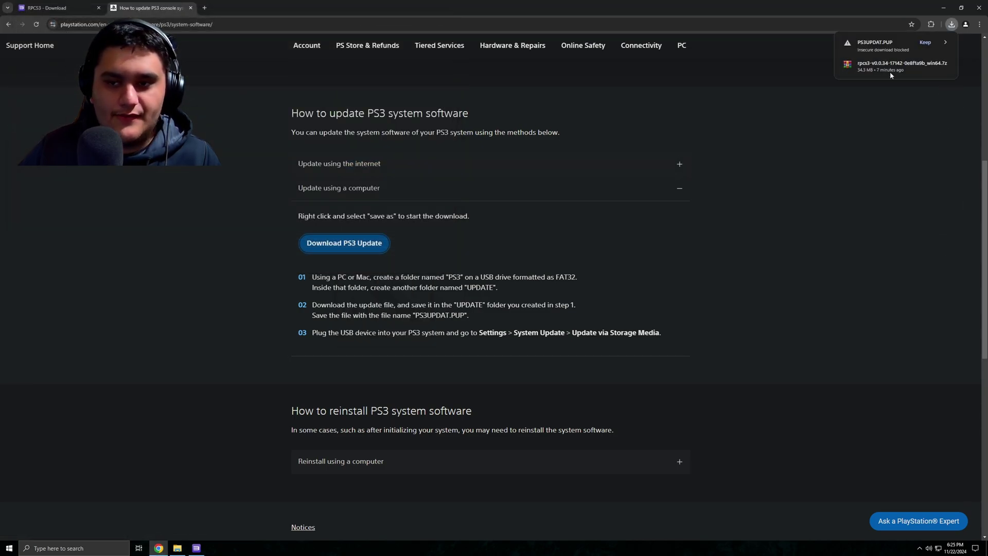
pyautogui.click(925, 44)
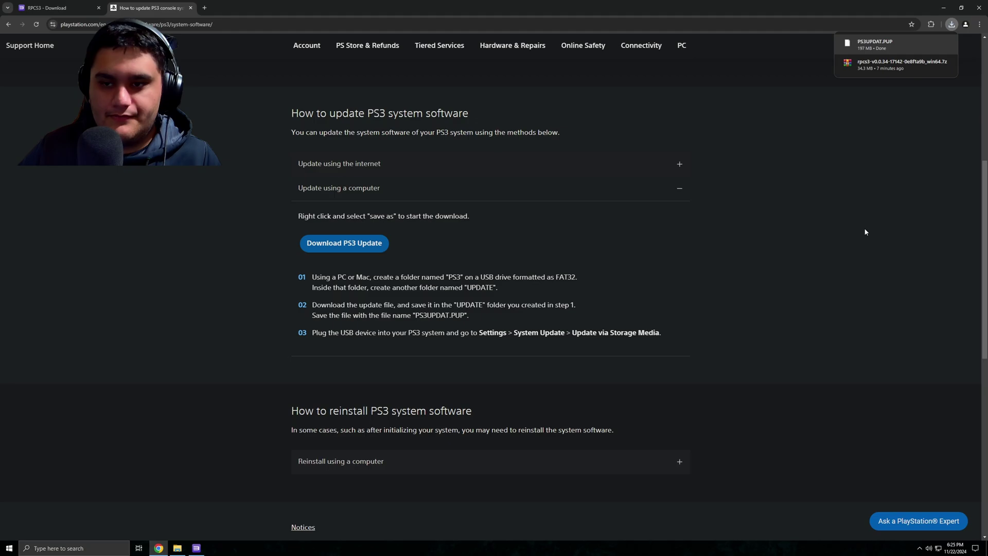
# - Return to RPCS3 and install the PS3 firmware from the PS3UPDAT.PUP file in Downloads
pyautogui.click(944, 6)
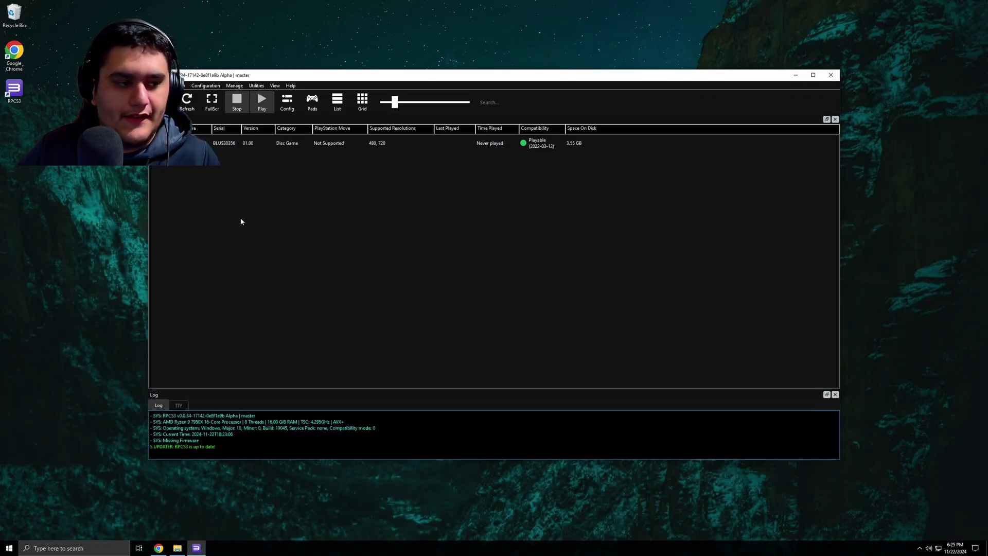
pyautogui.click(157, 85)
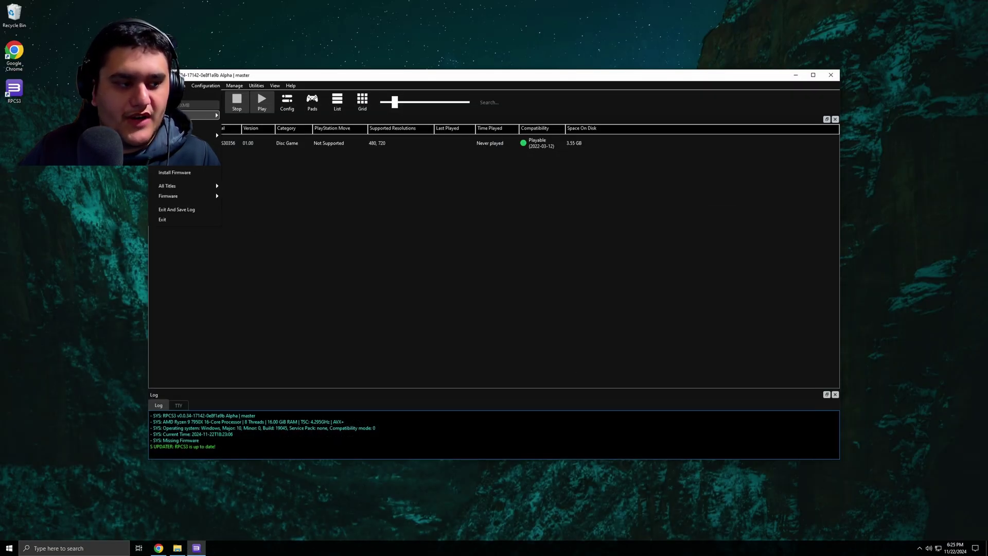
pyautogui.click(174, 172)
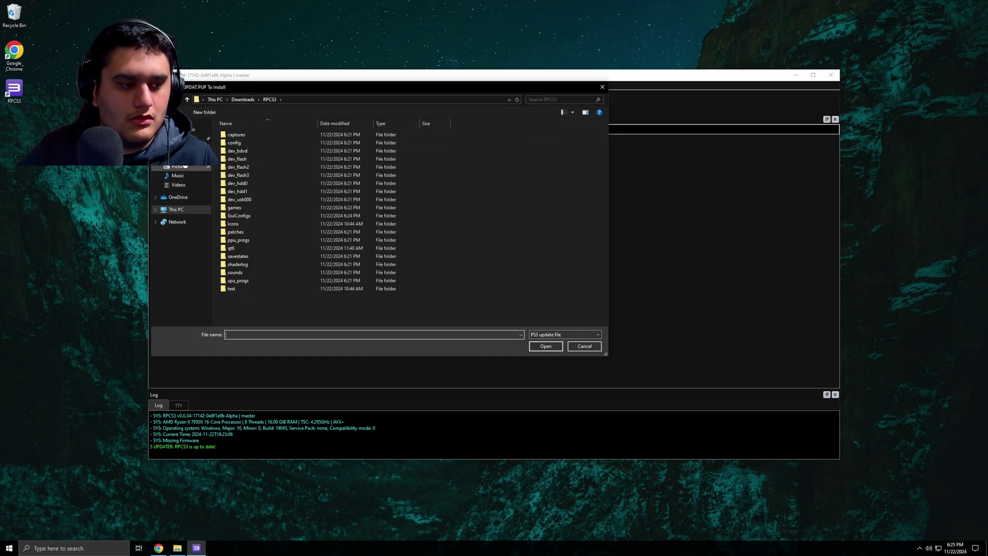
pyautogui.click(180, 149)
pyautogui.doubleClick(243, 145)
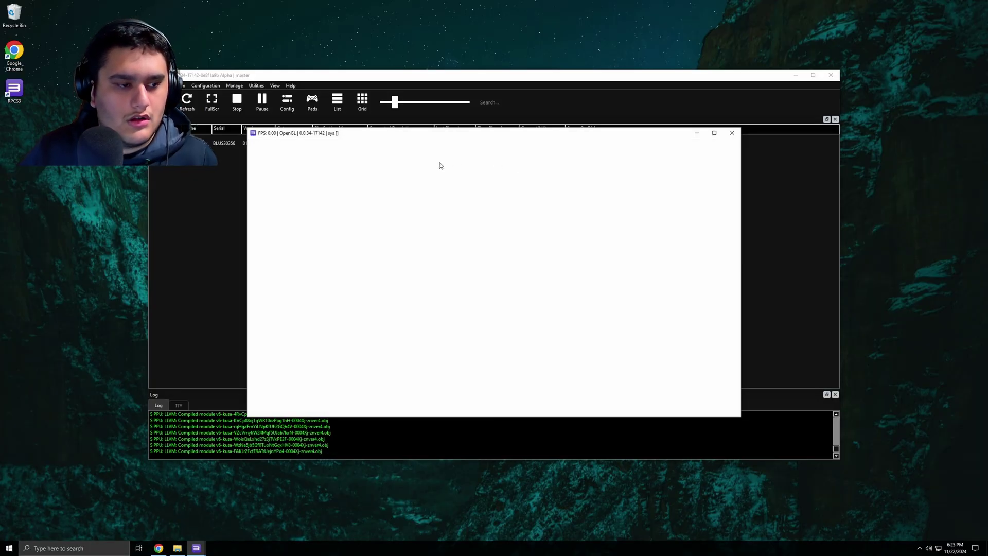
# - Close the firmware's emulation window and the Bakugan Battle Brawlers game window, confirming each exit
pyautogui.click(732, 133)
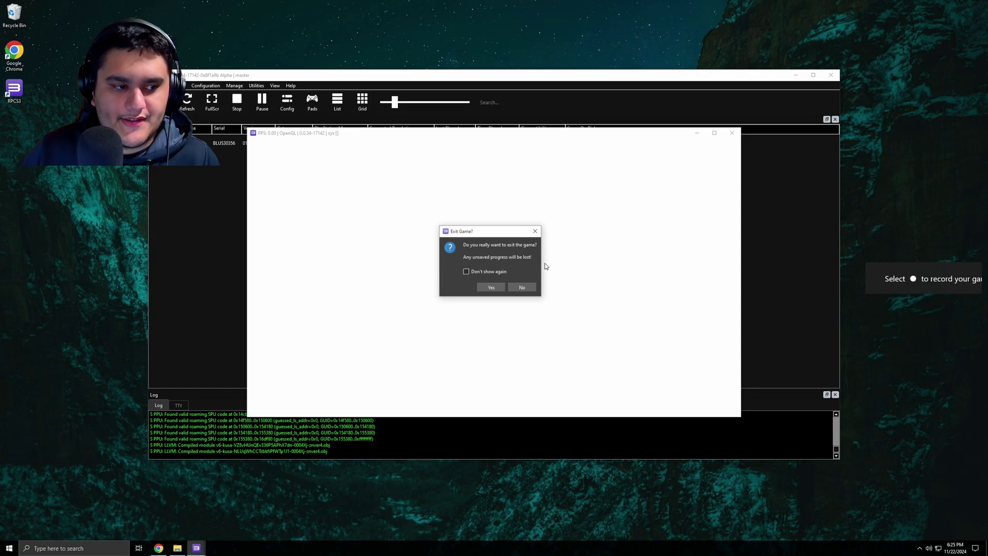
pyautogui.click(496, 283)
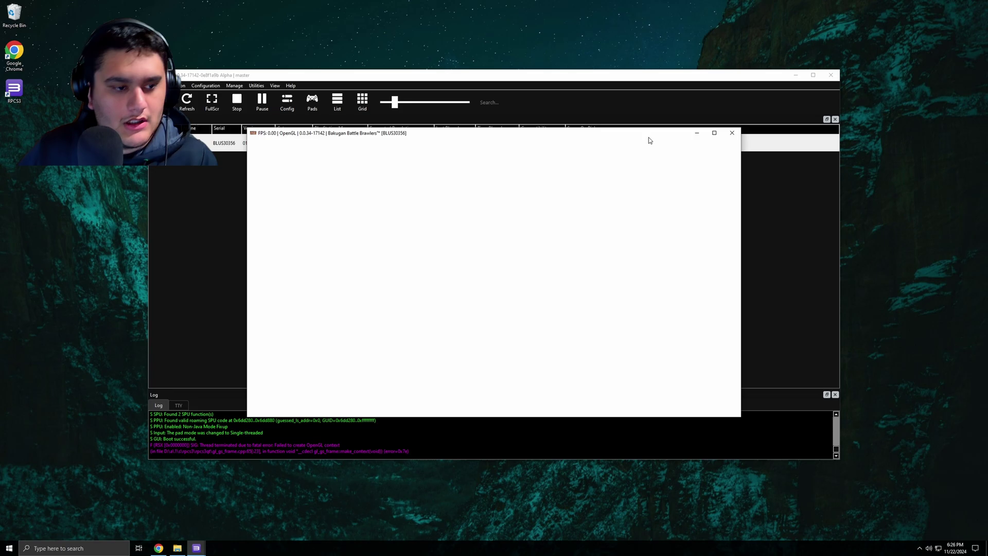
pyautogui.click(728, 134)
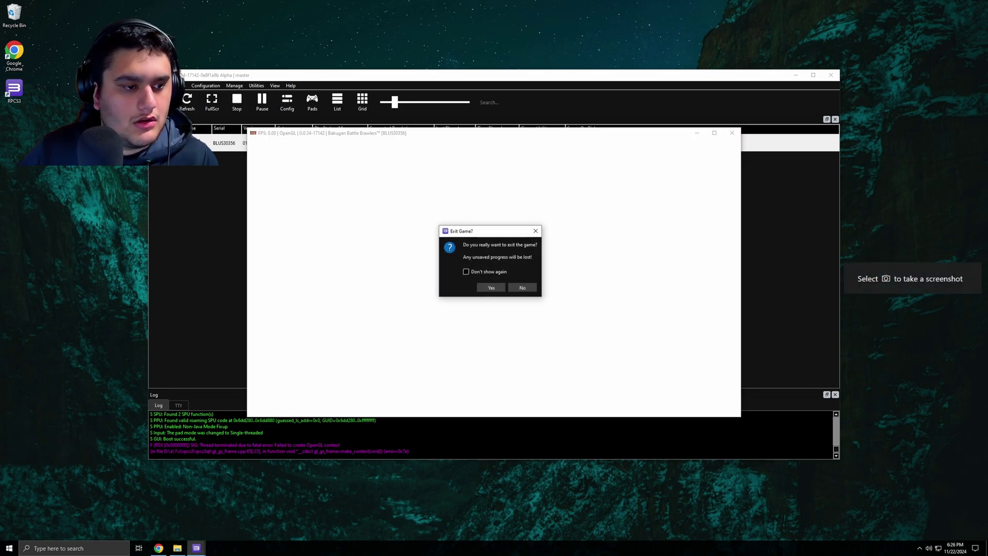
pyautogui.click(481, 287)
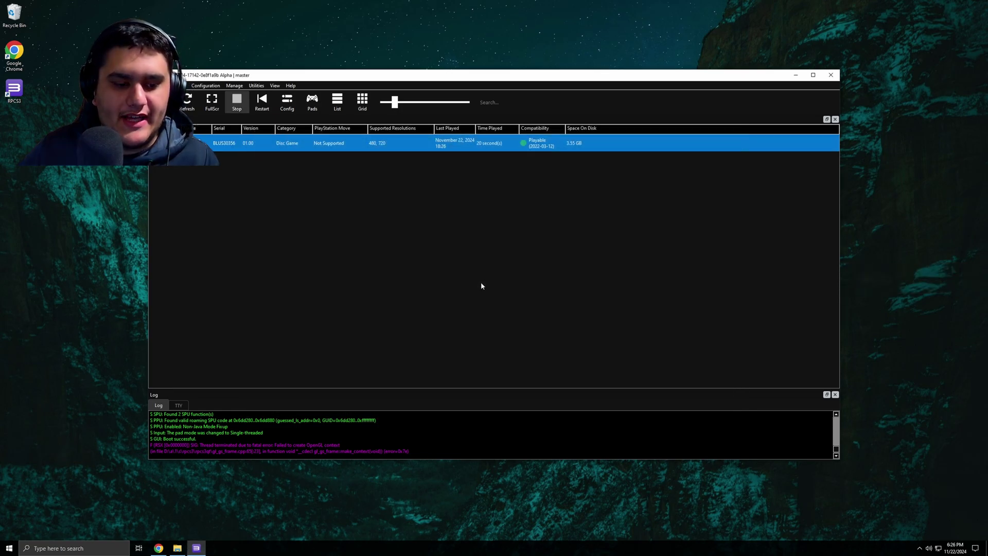
# - Review Player 1's keyboard bindings in the Gamepad Settings and save them
pyautogui.click(311, 104)
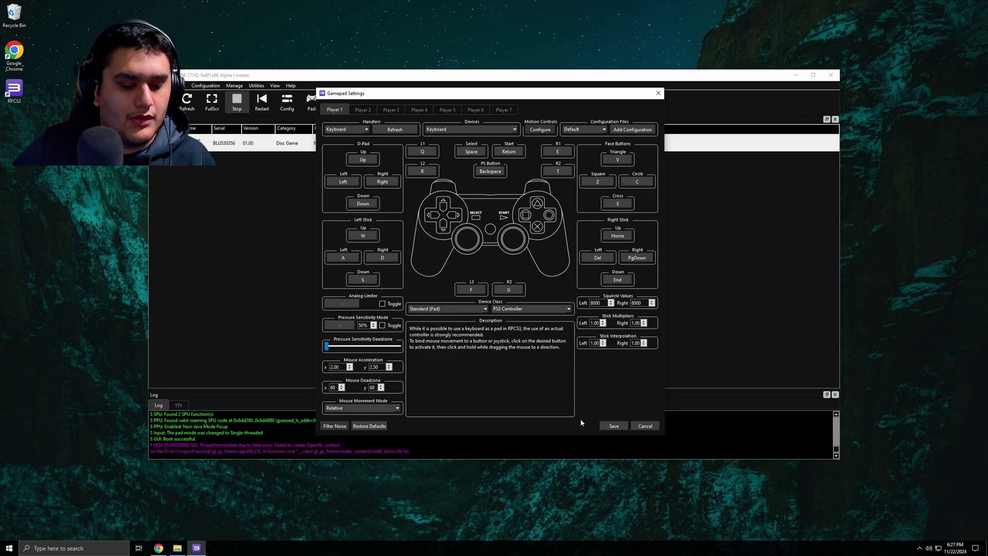
pyautogui.click(624, 427)
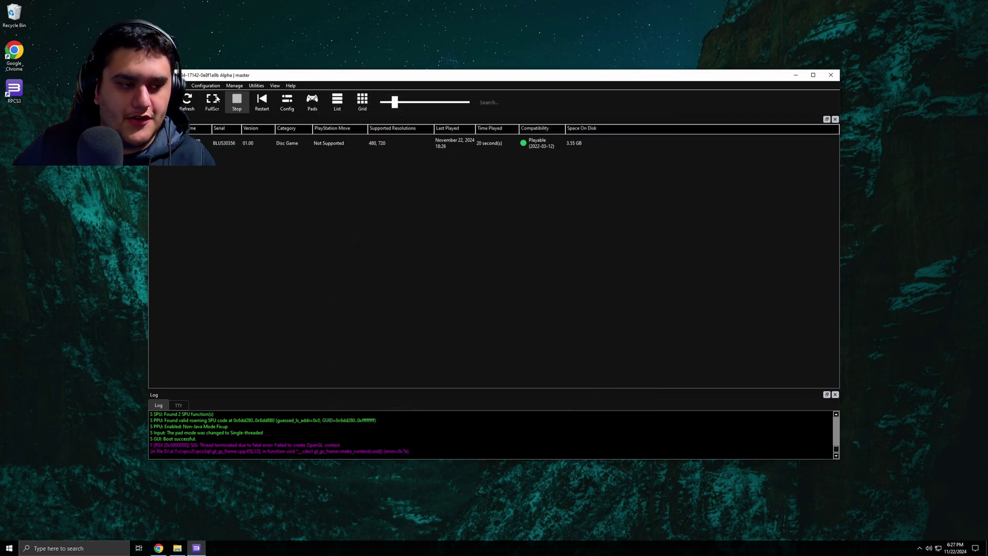
pyautogui.click(200, 85)
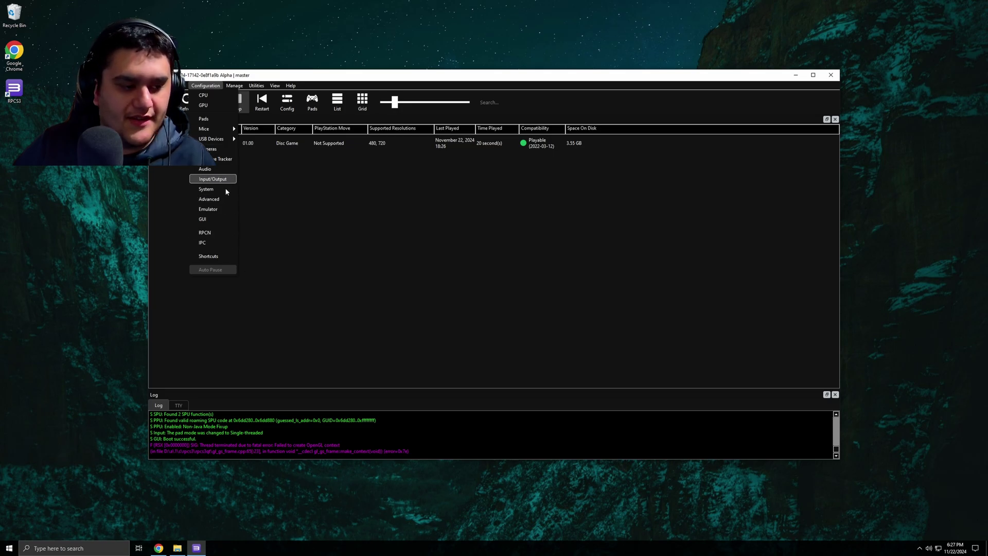
pyautogui.click(350, 250)
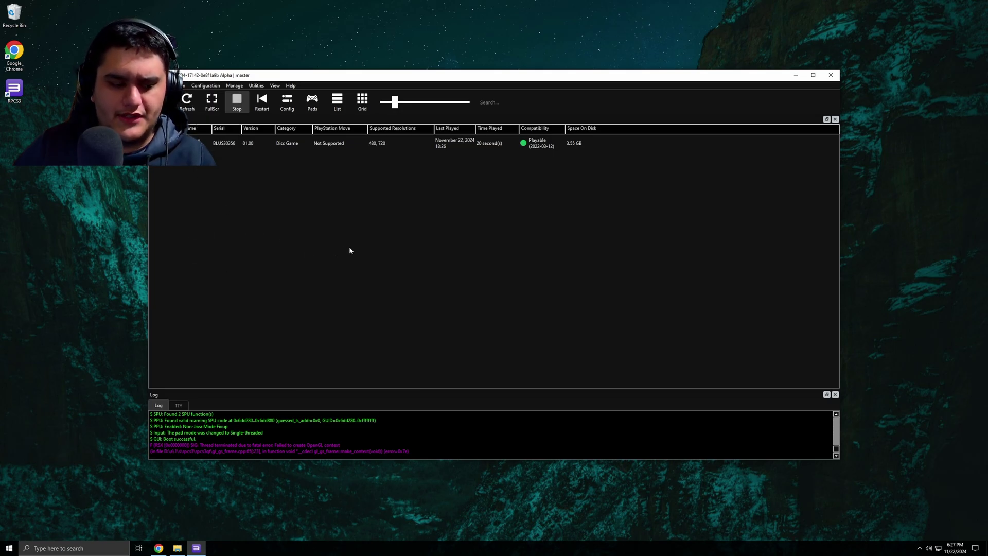